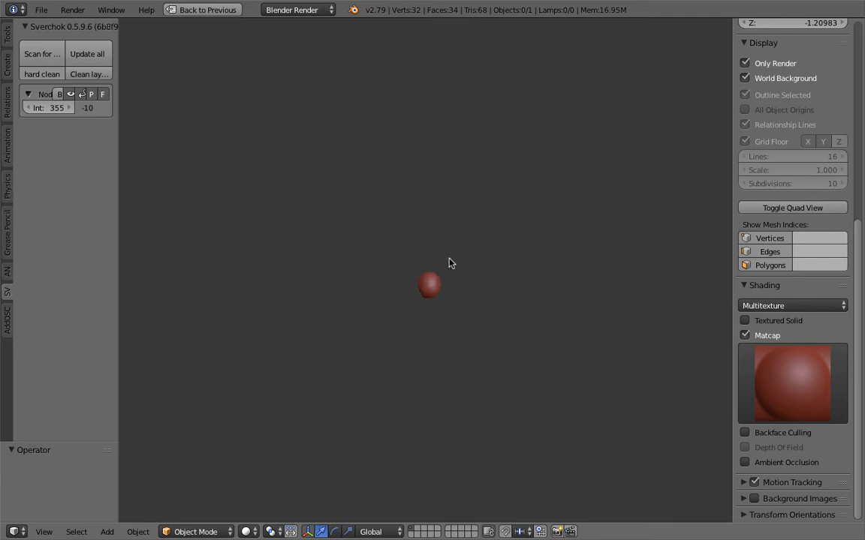
# Play the branch growth animation and stop it once the branches have spread out.
pyautogui.hotkey('alt', 'a')
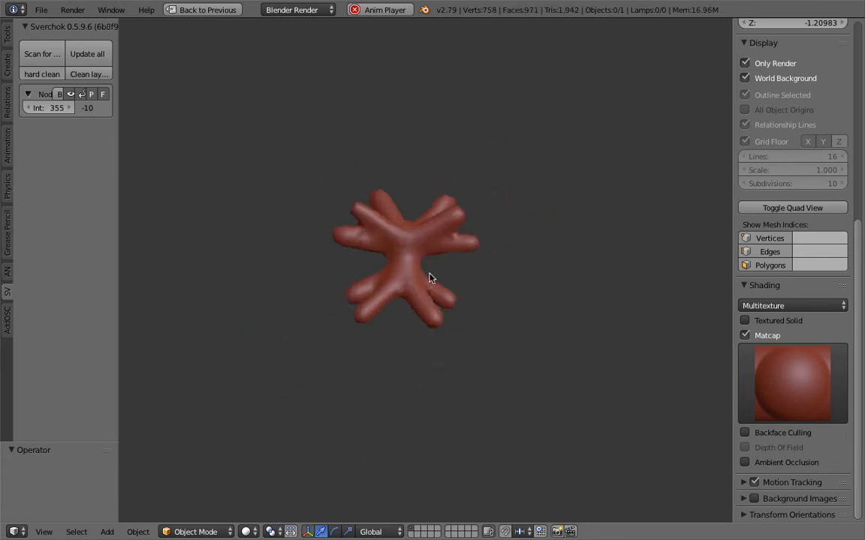
pyautogui.hotkey('alt', 'a')
pyautogui.moveTo(460, 280); pyautogui.dragTo(318, 217, button='middle')
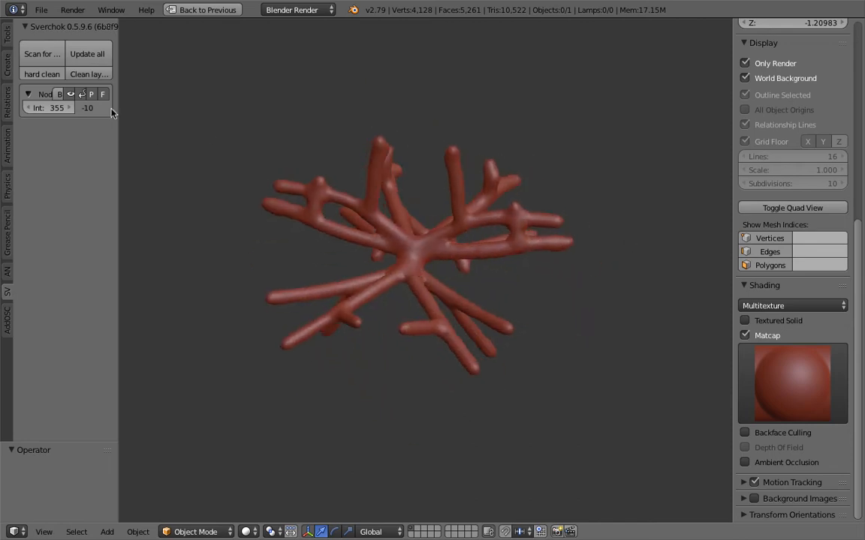
# Raise the Sverchok integer seed one unit at a time to 370, inspecting the branch shapes it generates.
pyautogui.click(70, 109)
pyautogui.click(70, 109)
pyautogui.click(70, 109)
pyautogui.click(71, 109)
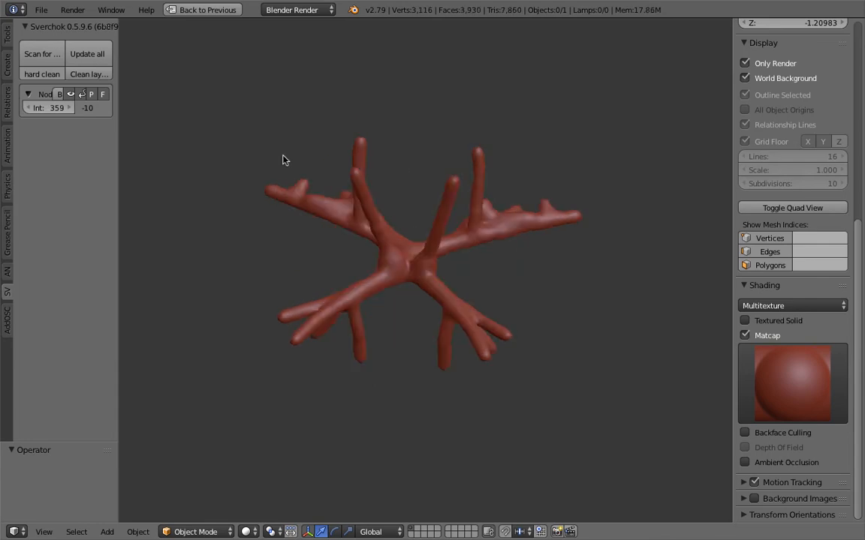
pyautogui.moveTo(283, 156); pyautogui.dragTo(305, 158, button='middle')
pyautogui.click(71, 108)
pyautogui.click(71, 109)
pyautogui.click(71, 109)
pyautogui.click(71, 109)
pyautogui.click(70, 108)
pyautogui.click(70, 109)
pyautogui.click(70, 109)
pyautogui.click(71, 109)
pyautogui.click(70, 108)
pyautogui.click(71, 109)
pyautogui.click(71, 109)
pyautogui.moveTo(538, 236); pyautogui.dragTo(364, 243, button='middle')
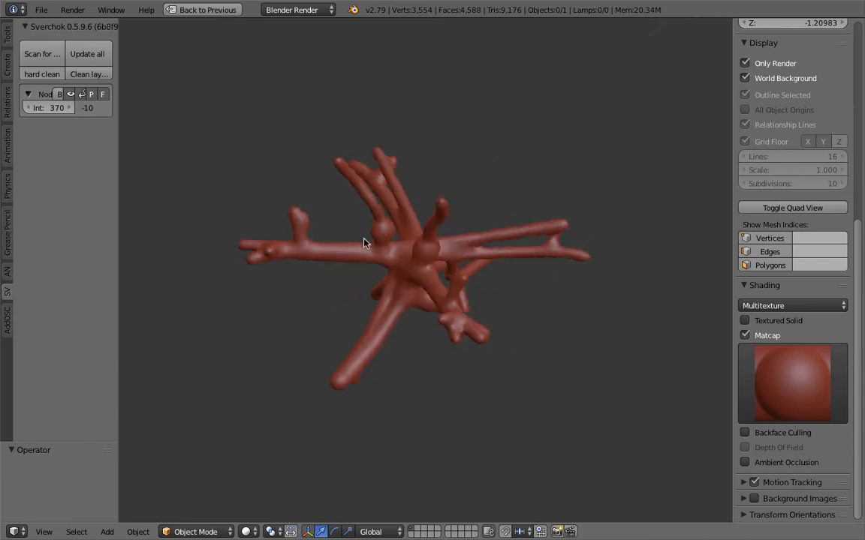
# Continue raising the integer seed one unit at a time to 381 and inspect the structure from other angles.
pyautogui.click(70, 109)
pyautogui.click(70, 109)
pyautogui.click(71, 108)
pyautogui.click(70, 109)
pyautogui.click(71, 109)
pyautogui.click(71, 108)
pyautogui.moveTo(271, 191); pyautogui.dragTo(363, 248, button='middle')
pyautogui.click(68, 108)
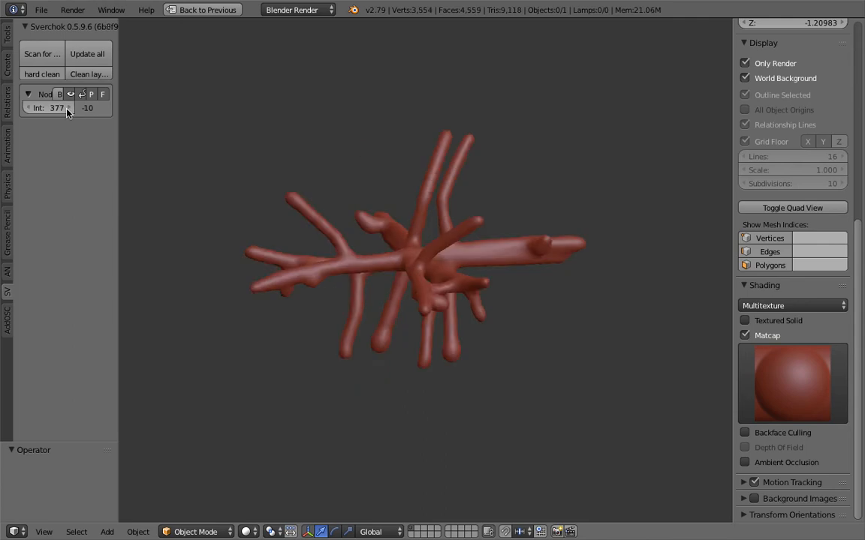
pyautogui.click(68, 108)
pyautogui.click(67, 108)
pyautogui.click(68, 109)
pyautogui.click(67, 108)
pyautogui.moveTo(493, 340); pyautogui.dragTo(510, 240, button='middle')
# Leave the full-screen 3D view for the Compositing layout and hide the 3D view's tool shelf.
pyautogui.click(207, 10)
pyautogui.scroll(-5, 349, 171)
pyautogui.scroll(3, 345, 171)
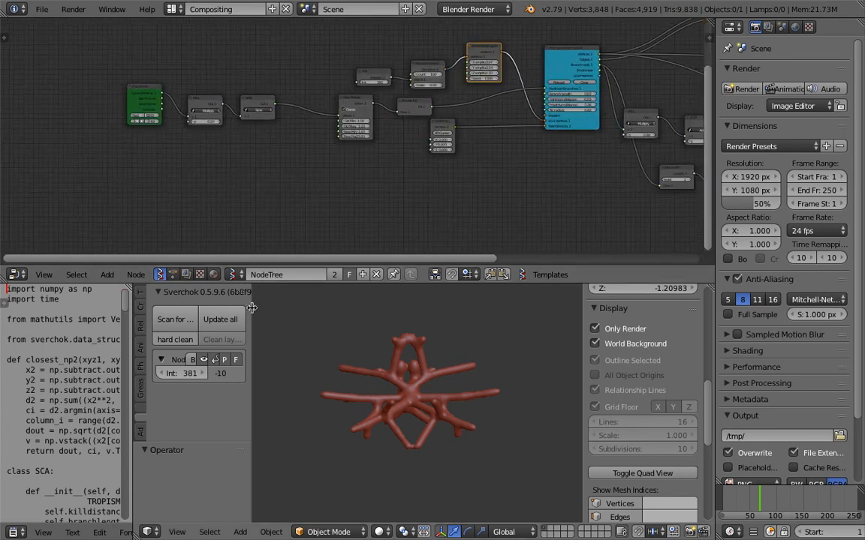
pyautogui.press('t')
# Examine the Frame Info, Multiply, Sine and Map Range nodes at the start of the node tree.
pyautogui.scroll(2, 352, 190)
pyautogui.moveTo(331, 190); pyautogui.dragTo(126, 207, button='middle')
pyautogui.moveTo(451, 439); pyautogui.dragTo(401, 428, button='middle')
pyautogui.moveTo(240, 193); pyautogui.dragTo(488, 157, button='middle')
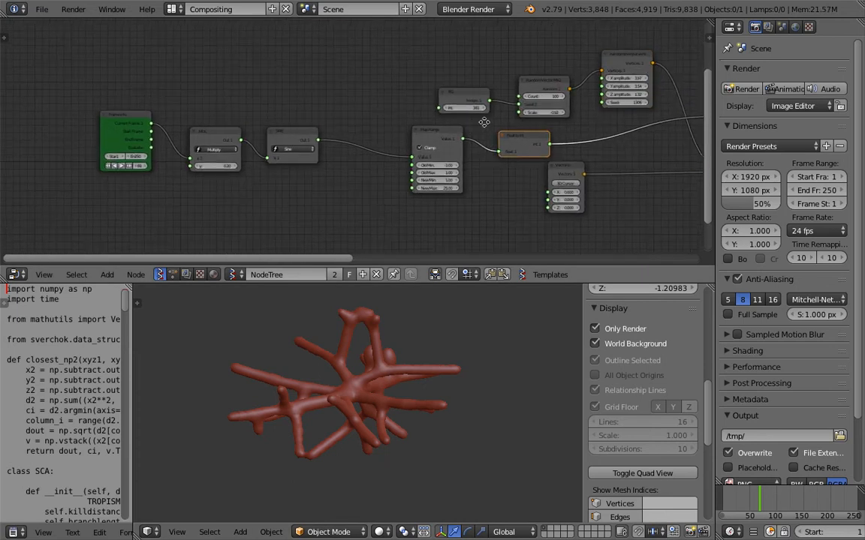
pyautogui.scroll(2, 573, 92)
pyautogui.moveTo(574, 92); pyautogui.dragTo(494, 79, button='middle')
pyautogui.moveTo(124, 145); pyautogui.dragTo(334, 112, button='middle')
pyautogui.scroll(1, 322, 114)
pyautogui.scroll(1, 299, 118)
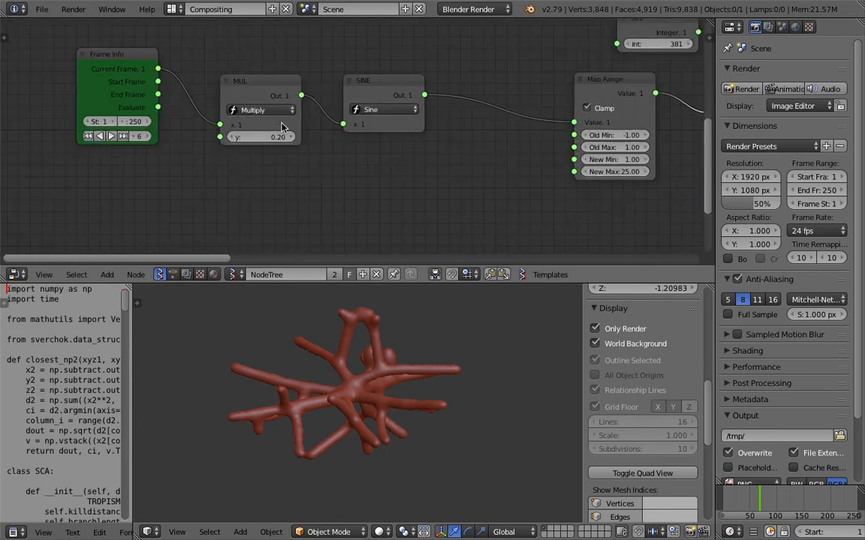
# Close the Python script text editor area by extending the 3D view over it.
pyautogui.moveTo(131, 317); pyautogui.dragTo(192, 366)
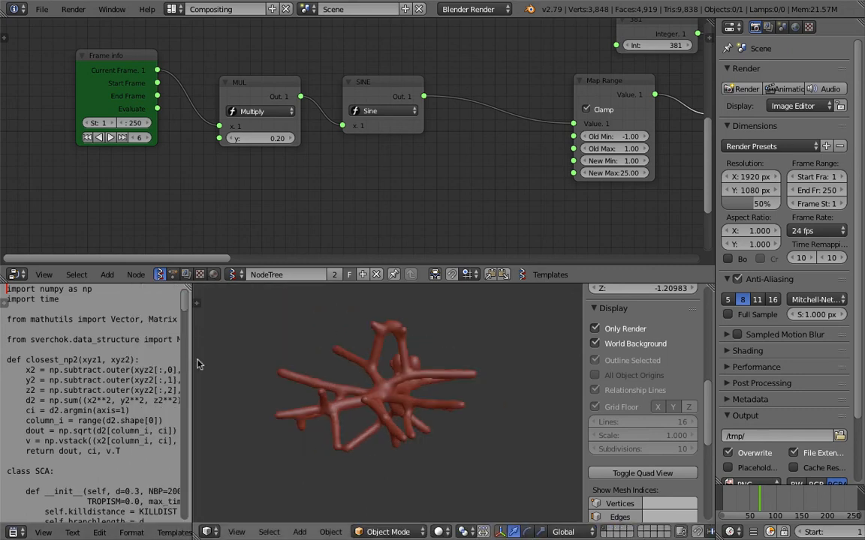
pyautogui.moveTo(192, 358); pyautogui.dragTo(331, 369)
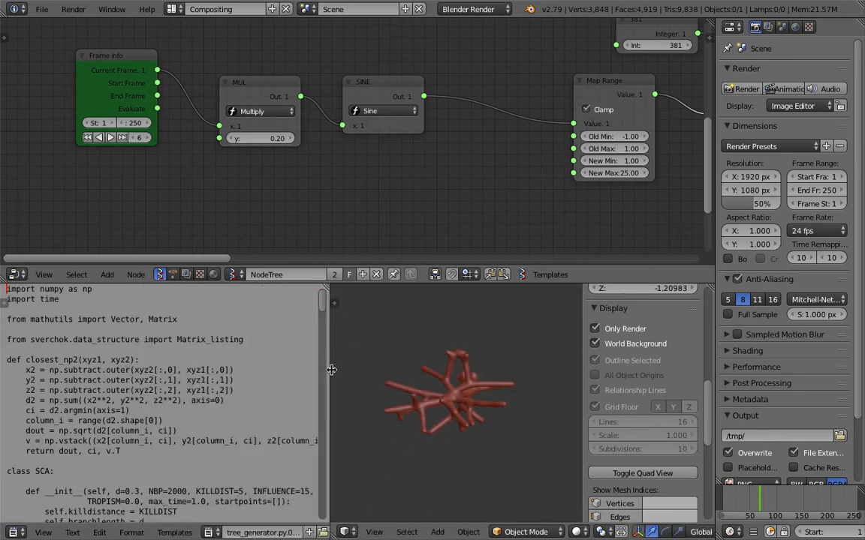
pyautogui.moveTo(327, 289); pyautogui.dragTo(214, 269)
# Examine the inputs and outputs of the tree_generator.py.001 node, and return to the Frame Info chain.
pyautogui.scroll(-4, 317, 178)
pyautogui.moveTo(322, 178); pyautogui.dragTo(223, 183, button='middle')
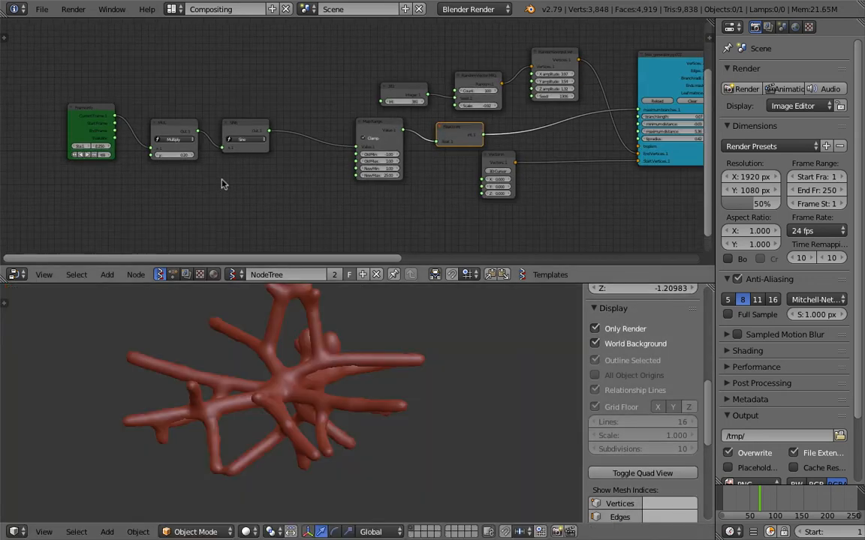
pyautogui.scroll(5, 630, 124)
pyautogui.moveTo(631, 124); pyautogui.dragTo(295, 159, button='middle')
pyautogui.moveTo(335, 79); pyautogui.dragTo(330, 66)
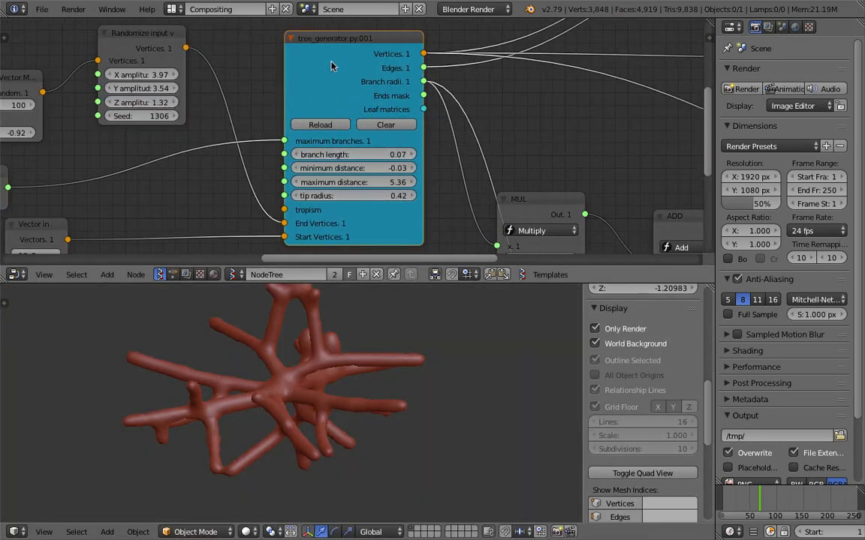
pyautogui.scroll(-1, 323, 74)
pyautogui.moveTo(20, 165); pyautogui.dragTo(458, 123, button='middle')
pyautogui.scroll(-3, 256, 140)
pyautogui.scroll(-1, 255, 140)
pyautogui.moveTo(197, 167); pyautogui.dragTo(348, 172, button='middle')
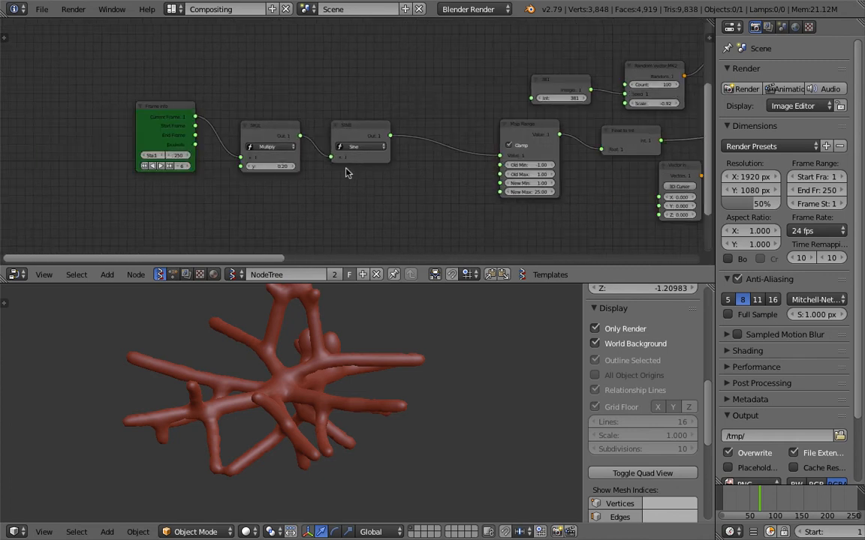
pyautogui.scroll(2, 217, 151)
# Move the Frame Info, Multiply and Sine nodes close together at the start of the chain.
pyautogui.moveTo(154, 104); pyautogui.dragTo(107, 93)
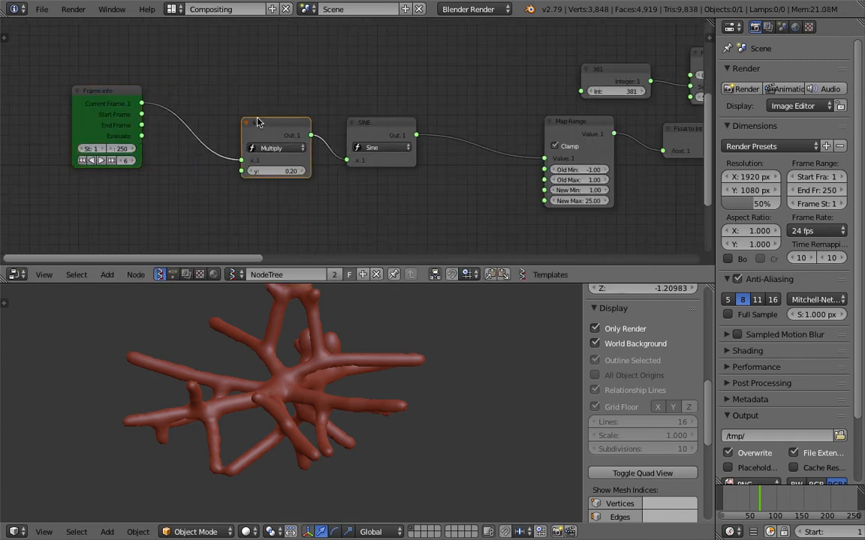
pyautogui.moveTo(256, 124); pyautogui.dragTo(184, 97)
pyautogui.moveTo(105, 95); pyautogui.dragTo(72, 86)
pyautogui.moveTo(213, 99); pyautogui.dragTo(161, 87)
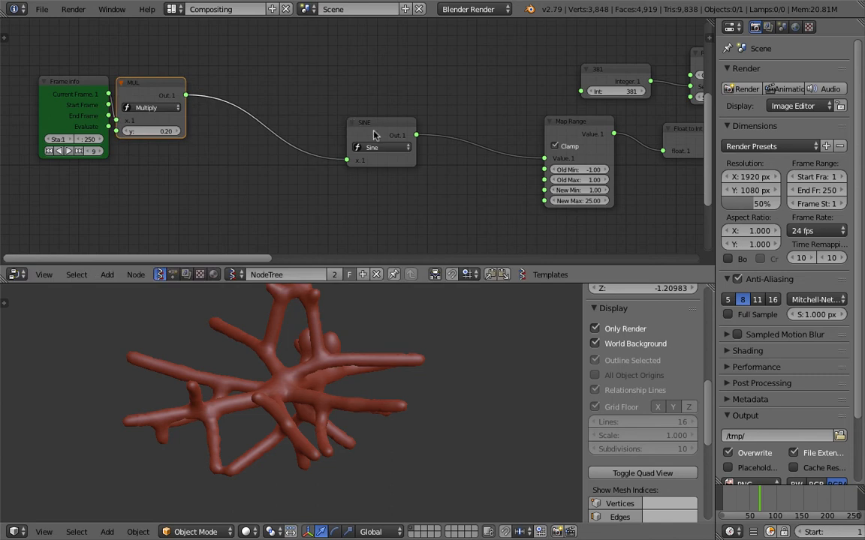
pyautogui.moveTo(374, 131); pyautogui.dragTo(284, 106)
pyautogui.moveTo(170, 89); pyautogui.dragTo(245, 96)
# Rearrange the Map Range, Integer and Random Vector MK2 nodes, placing the latter two just before the Randomize Input Vectors node.
pyautogui.moveTo(481, 131); pyautogui.dragTo(329, 143, button='middle')
pyautogui.moveTo(404, 133); pyautogui.dragTo(351, 127)
pyautogui.moveTo(239, 134); pyautogui.dragTo(142, 142, button='middle')
pyautogui.moveTo(323, 154); pyautogui.dragTo(226, 164, button='middle')
pyautogui.moveTo(455, 66); pyautogui.dragTo(483, 64)
pyautogui.scroll(1, 422, 97)
pyautogui.moveTo(363, 102); pyautogui.dragTo(319, 91)
pyautogui.moveTo(254, 114); pyautogui.dragTo(303, 50)
pyautogui.moveTo(325, 96); pyautogui.dragTo(424, 51)
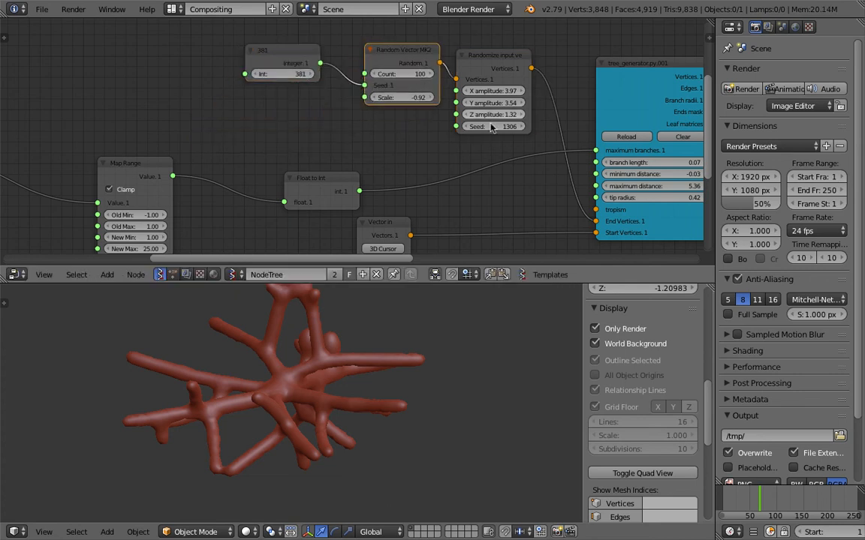
# Set the Randomize Input Vectors seed to 1342 and the Random Vector MK2 scale to 1.75.
pyautogui.moveTo(494, 126); pyautogui.dragTo(519, 126)
pyautogui.scroll(-2, 435, 339)
pyautogui.moveTo(432, 342); pyautogui.dragTo(439, 398, button='middle')
pyautogui.scroll(-2, 389, 127)
pyautogui.moveTo(398, 123); pyautogui.dragTo(393, 126, button='middle')
pyautogui.moveTo(385, 65); pyautogui.dragTo(371, 58)
pyautogui.moveTo(384, 99); pyautogui.dragTo(585, 100)
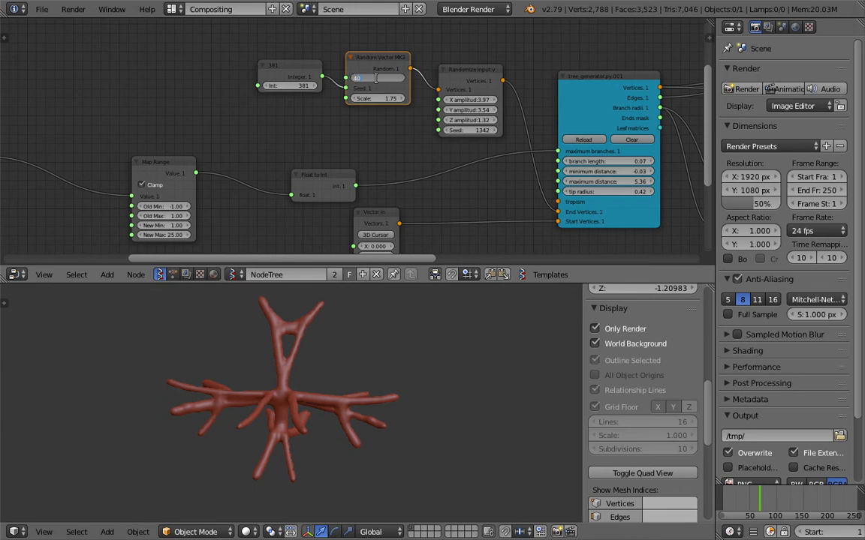
# Try a Random Vector MK2 count of 40, and settle on a count of 70.
pyautogui.press('Return')
pyautogui.moveTo(373, 322); pyautogui.dragTo(371, 275, button='middle')
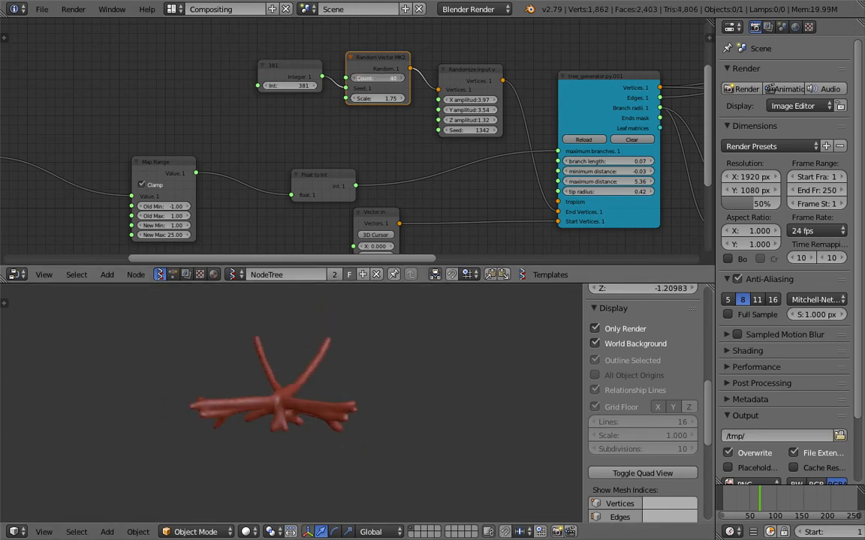
pyautogui.press('Return')
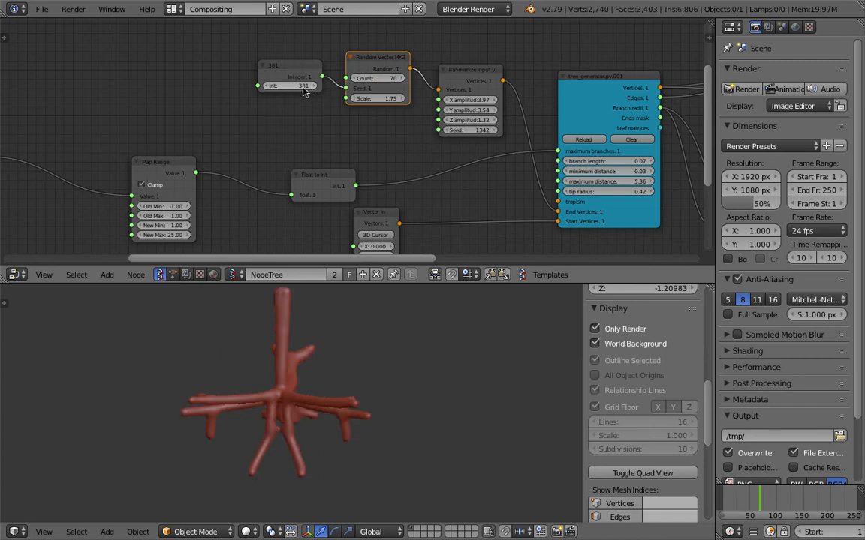
# Set the Integer node's value to 460 and the Randomize Input Vectors seed to 1368.
pyautogui.moveTo(298, 88)
pyautogui.mouseDown()
pyautogui.moveTo(283, 84)
pyautogui.moveTo(310, 84)
pyautogui.mouseUp()
pyautogui.moveTo(472, 130); pyautogui.dragTo(490, 130)
# Widen the Random Vector MK2 node and adjust the spacing of the Integer and Randomize Input Vectors nodes around it.
pyautogui.moveTo(256, 63); pyautogui.dragTo(247, 61)
pyautogui.moveTo(349, 66); pyautogui.dragTo(378, 51)
pyautogui.click(443, 69)
pyautogui.moveTo(457, 81); pyautogui.dragTo(376, 85, button='middle')
pyautogui.click(366, 65)
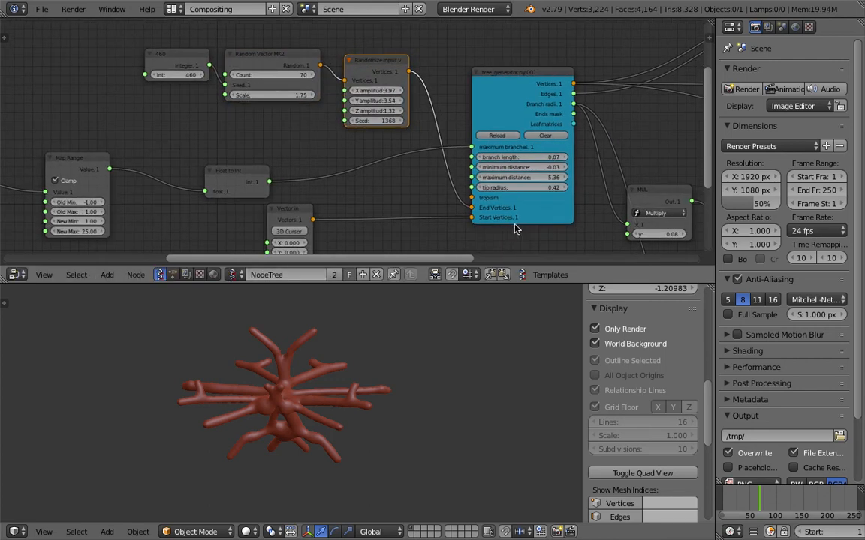
# Move the Vector In node closer to the tree generator's Start Vertices input.
pyautogui.moveTo(486, 204); pyautogui.dragTo(506, 140, button='middle')
pyautogui.moveTo(300, 162); pyautogui.dragTo(380, 160)
pyautogui.scroll(2, 398, 180)
pyautogui.scroll(-3, 406, 199)
pyautogui.moveTo(407, 181); pyautogui.dragTo(412, 201, button='middle')
pyautogui.moveTo(395, 170); pyautogui.dragTo(408, 165)
pyautogui.scroll(1, 420, 206)
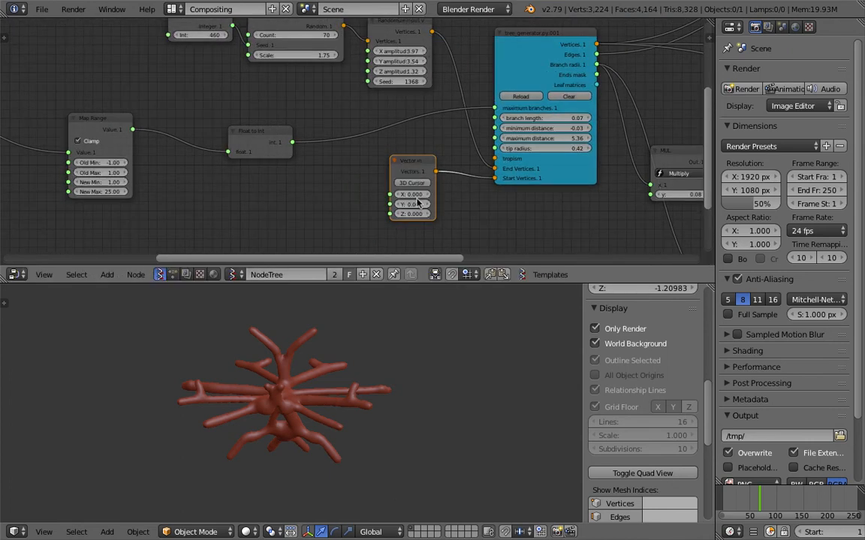
pyautogui.moveTo(418, 174); pyautogui.dragTo(441, 196)
# Reposition the Float to Int node that feeds the tree generator's maximum branches input.
pyautogui.moveTo(448, 161); pyautogui.dragTo(378, 173, button='middle')
pyautogui.moveTo(306, 175); pyautogui.dragTo(424, 177, button='middle')
pyautogui.moveTo(316, 159); pyautogui.dragTo(294, 153)
pyautogui.moveTo(353, 149); pyautogui.dragTo(271, 157, button='middle')
pyautogui.moveTo(460, 148); pyautogui.dragTo(386, 147, button='middle')
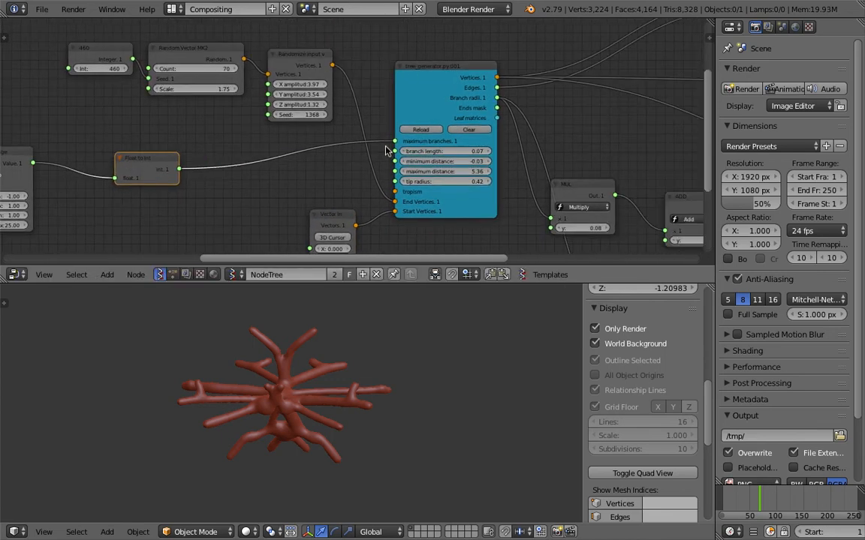
# Move the Map Range, Sine, Multiply and Frame Info nodes closer to the Float to Int node.
pyautogui.scroll(1, 409, 146)
pyautogui.scroll(-1, 419, 166)
pyautogui.moveTo(210, 167); pyautogui.dragTo(482, 146, button='middle')
pyautogui.moveTo(260, 161); pyautogui.dragTo(456, 162, button='middle')
pyautogui.scroll(1, 448, 164)
pyautogui.moveTo(388, 146); pyautogui.dragTo(338, 149, button='middle')
pyautogui.moveTo(487, 152); pyautogui.dragTo(431, 135, button='middle')
pyautogui.moveTo(484, 129); pyautogui.dragTo(520, 122)
pyautogui.moveTo(246, 112); pyautogui.dragTo(413, 113)
pyautogui.moveTo(165, 99); pyautogui.dragTo(259, 106)
pyautogui.moveTo(47, 90); pyautogui.dragTo(196, 98)
pyautogui.moveTo(430, 135); pyautogui.dragTo(286, 135, button='middle')
# Shift the Multiply and first Add nodes that process the tree generator's branch radii slightly upward.
pyautogui.moveTo(557, 148); pyautogui.dragTo(150, 108, button='middle')
pyautogui.moveTo(377, 121); pyautogui.dragTo(230, 177, button='middle')
pyautogui.scroll(-3, 230, 177)
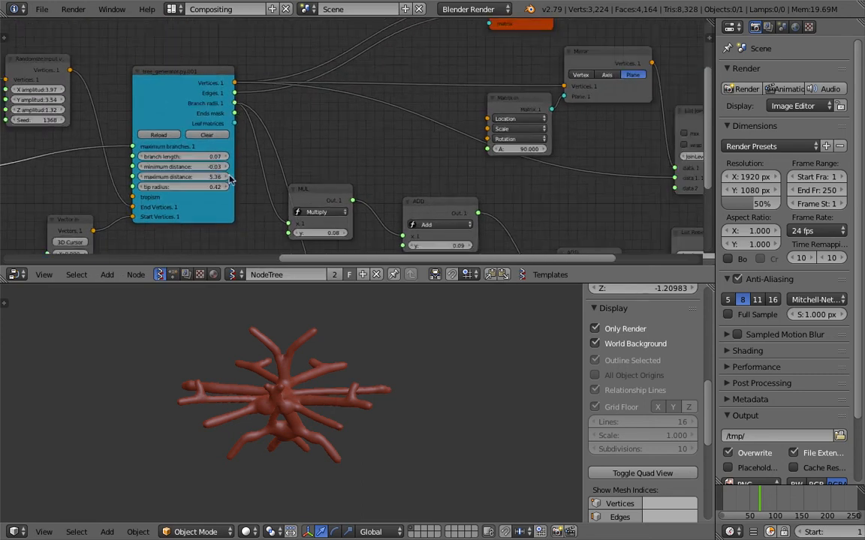
pyautogui.moveTo(316, 188); pyautogui.dragTo(321, 171)
pyautogui.moveTo(363, 163); pyautogui.dragTo(239, 127, button='middle')
pyautogui.moveTo(301, 161); pyautogui.dragTo(287, 155)
pyautogui.moveTo(326, 150); pyautogui.dragTo(152, 154, button='middle')
# Widen the Meta_Alpha metaball output node slightly.
pyautogui.scroll(3, 313, 147)
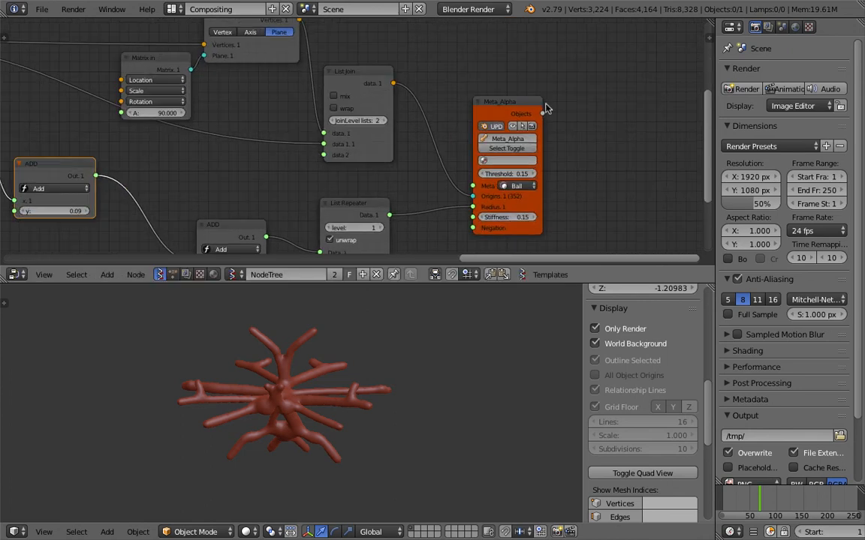
pyautogui.moveTo(543, 106); pyautogui.dragTo(559, 107)
pyautogui.scroll(-2, 421, 101)
pyautogui.moveTo(421, 101); pyautogui.dragTo(588, 134, button='middle')
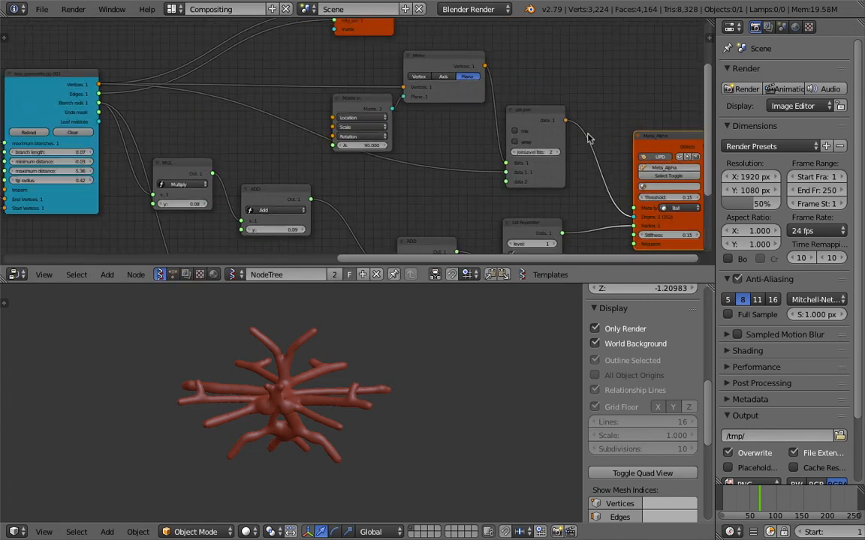
# Examine how the Mirror and Matrix In nodes and the branch radii nodes connect from the tree generator.
pyautogui.scroll(2, 443, 51)
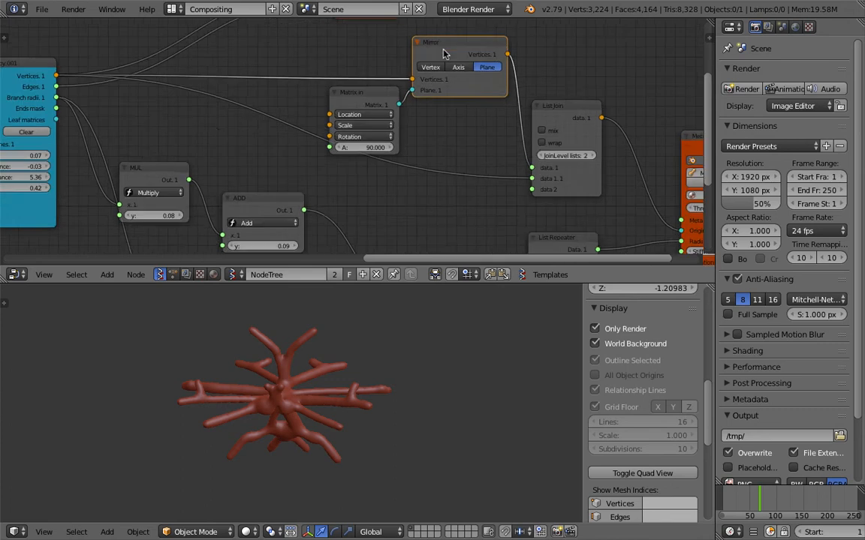
pyautogui.moveTo(443, 74); pyautogui.dragTo(434, 121, button='middle')
pyautogui.scroll(2, 424, 90)
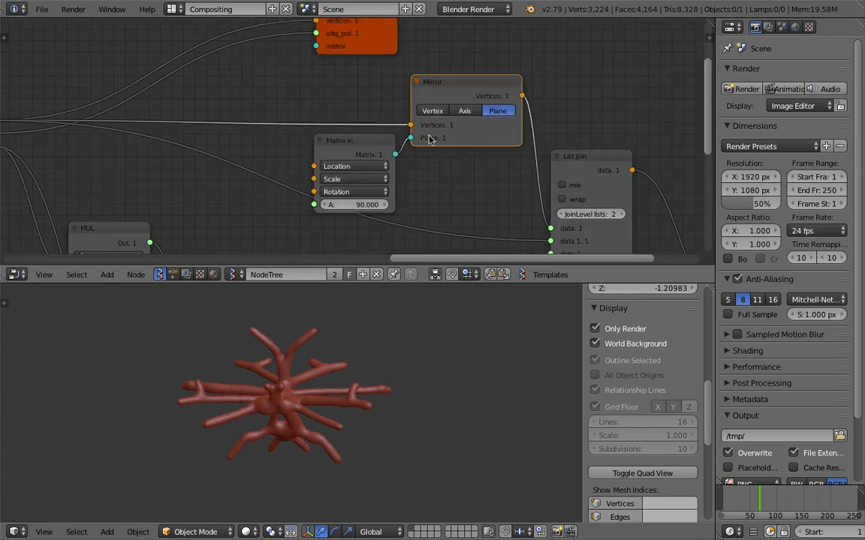
pyautogui.scroll(-2, 398, 110)
pyautogui.scroll(-1, 449, 96)
pyautogui.moveTo(380, 166); pyautogui.dragTo(413, 128, button='middle')
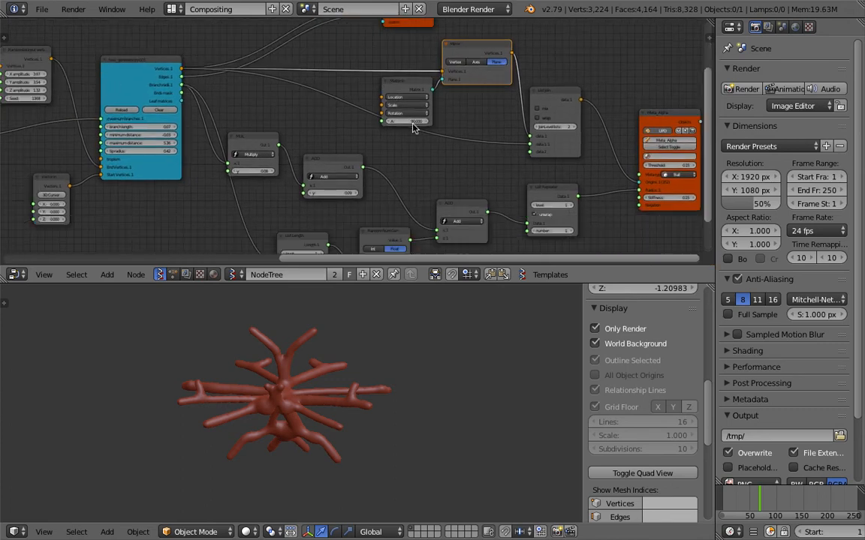
pyautogui.moveTo(163, 119); pyautogui.dragTo(202, 125, button='middle')
pyautogui.scroll(1, 197, 109)
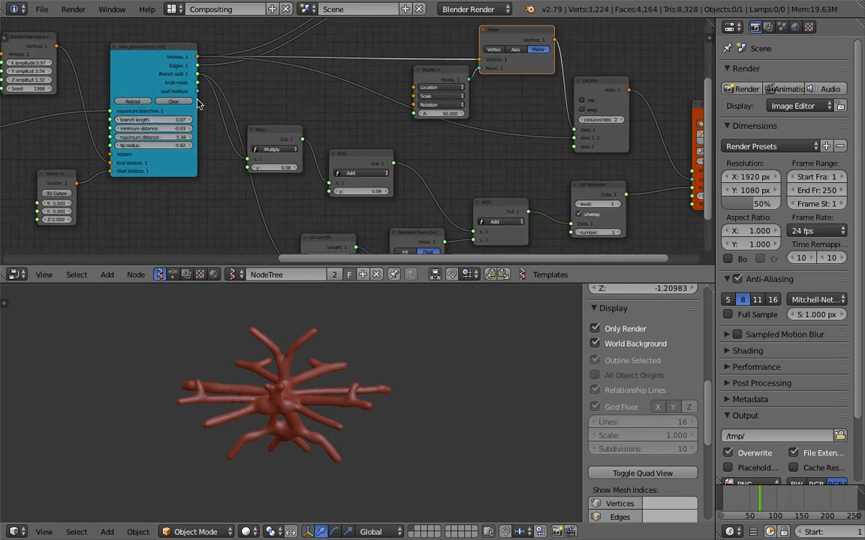
pyautogui.moveTo(254, 147); pyautogui.dragTo(244, 140, button='middle')
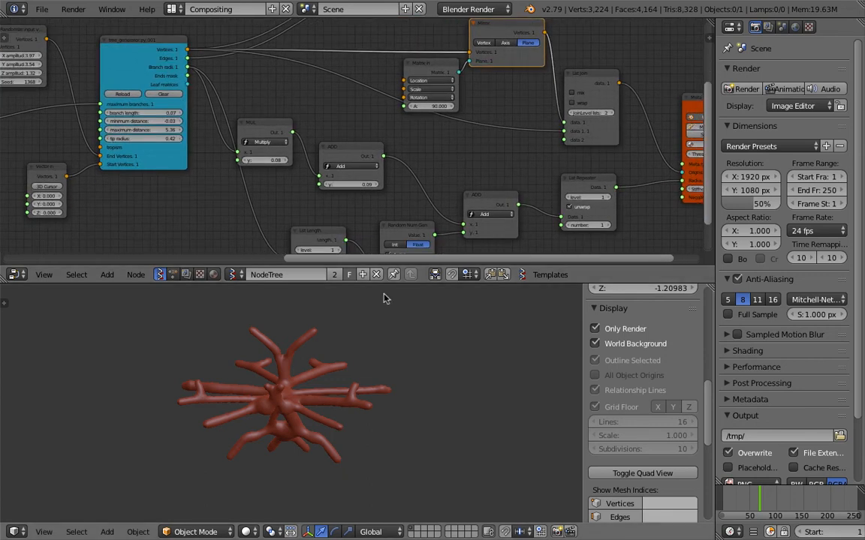
# Enlarge the node editor area and select the metaball object in the 3D view.
pyautogui.moveTo(388, 283); pyautogui.dragTo(396, 332)
pyautogui.scroll(2, 585, 199)
pyautogui.moveTo(599, 197); pyautogui.dragTo(316, 202, button='middle')
pyautogui.scroll(1, 316, 202)
pyautogui.rightClick(303, 419)
pyautogui.moveTo(317, 411); pyautogui.dragTo(458, 456, button='middle')
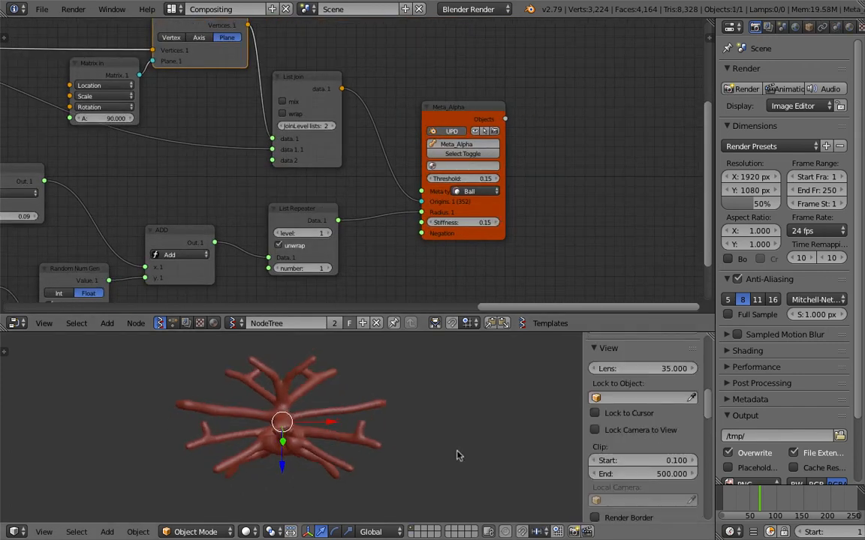
# Review the nodes between the tree generator and Meta_Alpha, and enlarge the node editor area further.
pyautogui.moveTo(399, 203); pyautogui.dragTo(594, 211, button='middle')
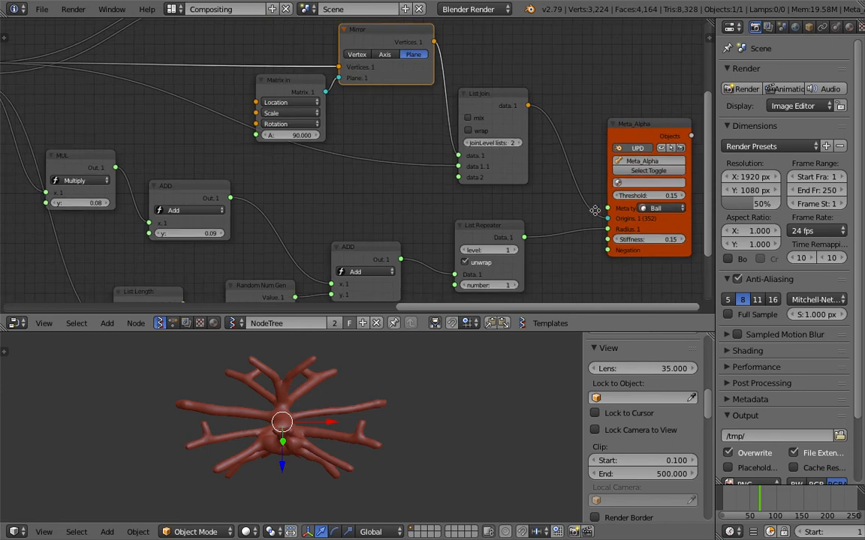
pyautogui.scroll(-1, 526, 206)
pyautogui.moveTo(545, 193); pyautogui.dragTo(621, 189, button='middle')
pyautogui.scroll(-2, 593, 191)
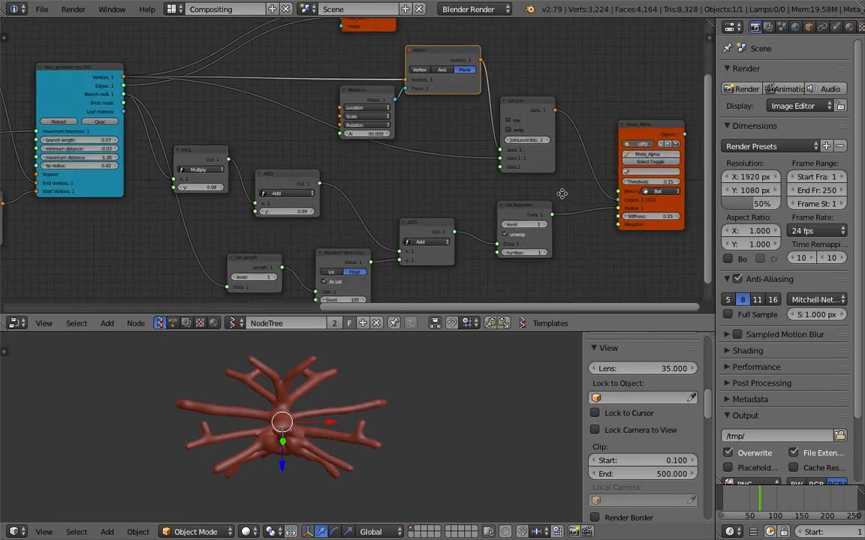
pyautogui.moveTo(542, 241); pyautogui.dragTo(530, 238, button='middle')
pyautogui.moveTo(530, 331); pyautogui.dragTo(518, 377)
# Move the Mirror and Matrix In nodes slightly upward and inspect the mirrored branches in the 3D view.
pyautogui.moveTo(354, 426); pyautogui.dragTo(404, 239, button='middle')
pyautogui.scroll(3, 405, 238)
pyautogui.moveTo(443, 127); pyautogui.dragTo(442, 112)
pyautogui.moveTo(346, 190); pyautogui.dragTo(346, 175)
pyautogui.scroll(-2, 347, 454)
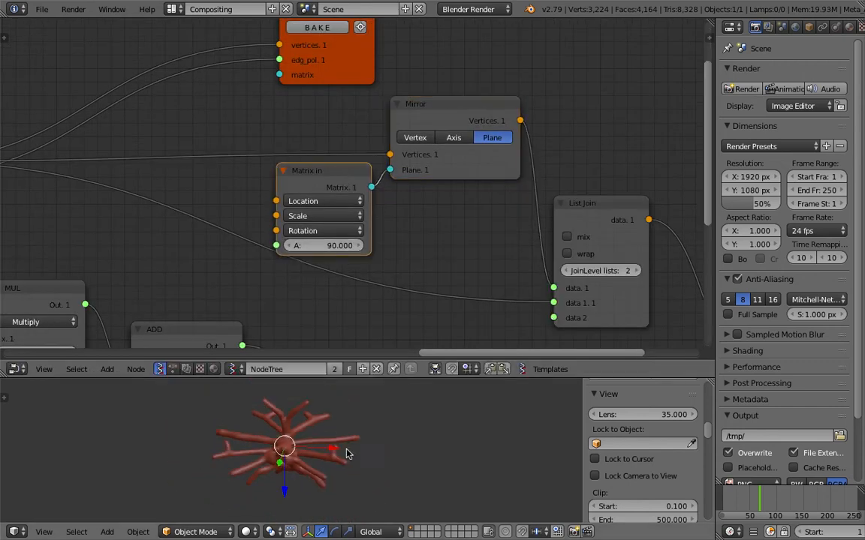
pyautogui.moveTo(227, 437); pyautogui.dragTo(252, 439, button='middle')
pyautogui.moveTo(384, 137); pyautogui.dragTo(351, 121, button='middle')
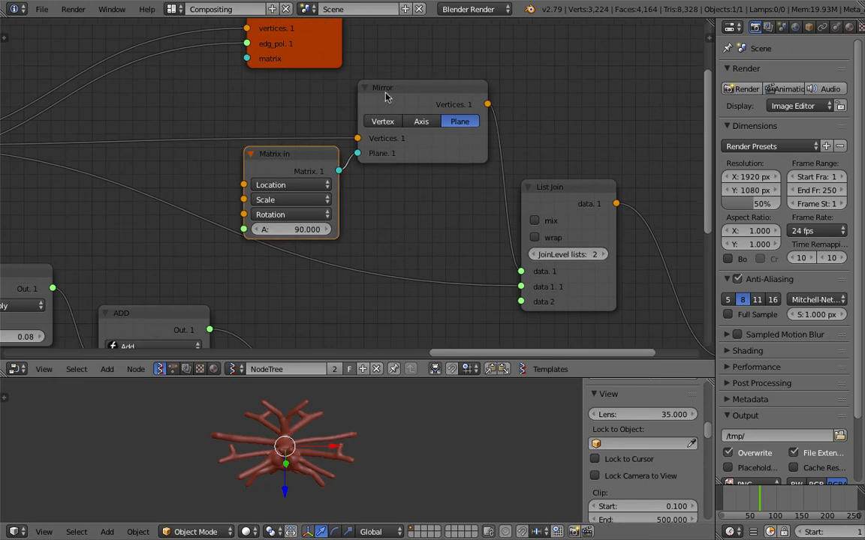
# Enlarge the 3D view and inspect the mirrored branches alongside the Mirror, List Join and Meta_Alpha nodes.
pyautogui.scroll(-2, 431, 157)
pyautogui.moveTo(466, 190); pyautogui.dragTo(548, 183, button='middle')
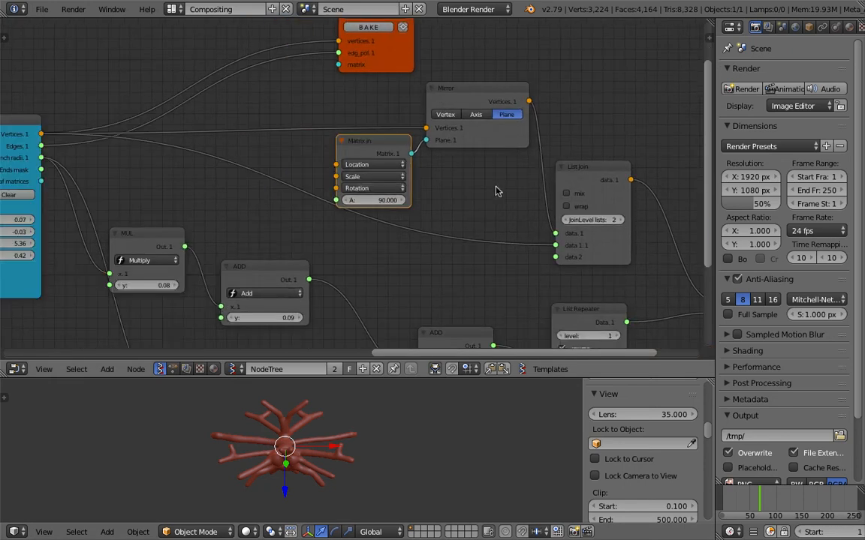
pyautogui.scroll(-1, 335, 188)
pyautogui.moveTo(327, 458); pyautogui.dragTo(353, 449, button='middle')
pyautogui.moveTo(304, 438); pyautogui.dragTo(352, 450, button='middle')
pyautogui.moveTo(365, 379); pyautogui.dragTo(353, 312)
pyautogui.moveTo(349, 381); pyautogui.dragTo(356, 429, button='middle')
pyautogui.scroll(-2, 353, 197)
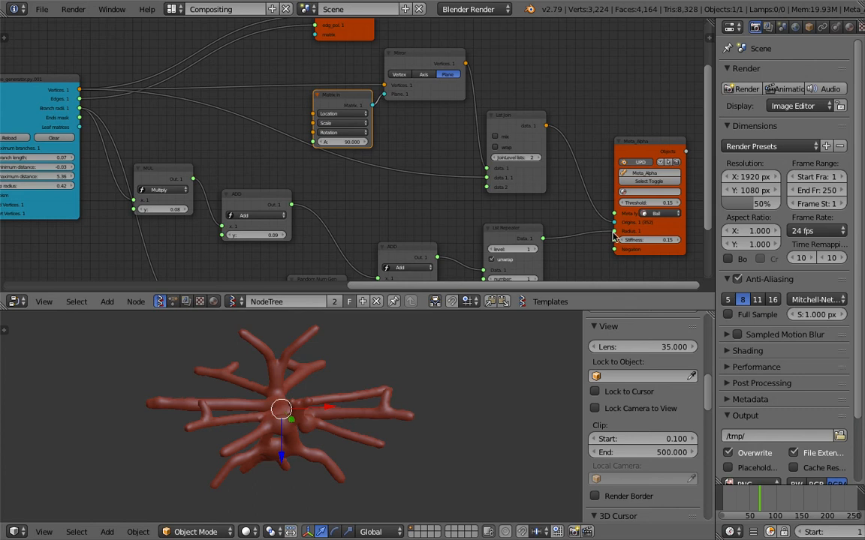
# Disconnect the List Repeater from Meta_Alpha's Radius and link the tree generator's Vertices directly to Meta_Alpha's Origins.
pyautogui.moveTo(615, 234); pyautogui.dragTo(600, 235)
pyautogui.moveTo(614, 228); pyautogui.dragTo(261, 152)
pyautogui.moveTo(80, 90); pyautogui.dragTo(614, 223)
pyautogui.moveTo(431, 419); pyautogui.dragTo(358, 430, button='middle')
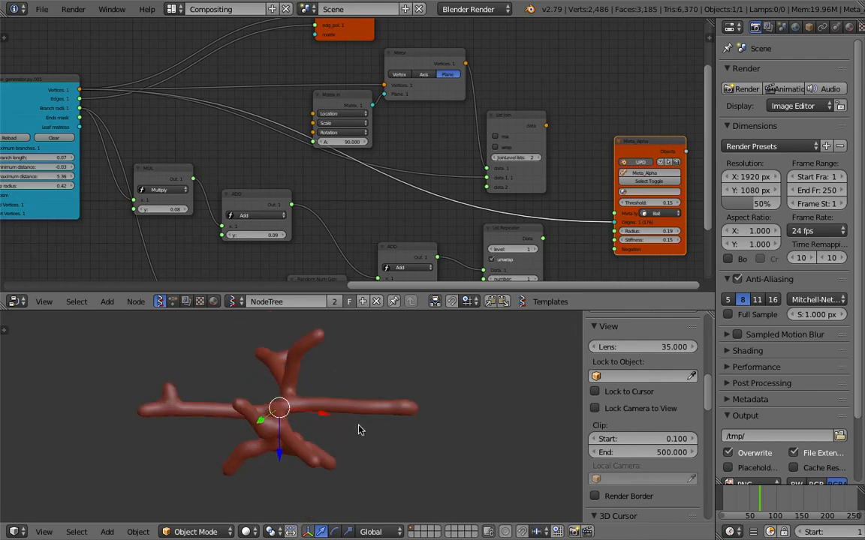
# Nudge the Mirror, Matrix In and List Join nodes slightly to tidy the mirroring part of the node tree.
pyautogui.moveTo(533, 130); pyautogui.dragTo(537, 119)
pyautogui.moveTo(390, 67); pyautogui.dragTo(404, 56)
pyautogui.moveTo(351, 99); pyautogui.dragTo(369, 89)
pyautogui.moveTo(515, 107); pyautogui.dragTo(523, 105)
# Examine the Location, Scale and Rotation settings of the Matrix In node feeding the Mirror plane.
pyautogui.moveTo(379, 112); pyautogui.dragTo(368, 147, button='middle')
pyautogui.scroll(2, 367, 152)
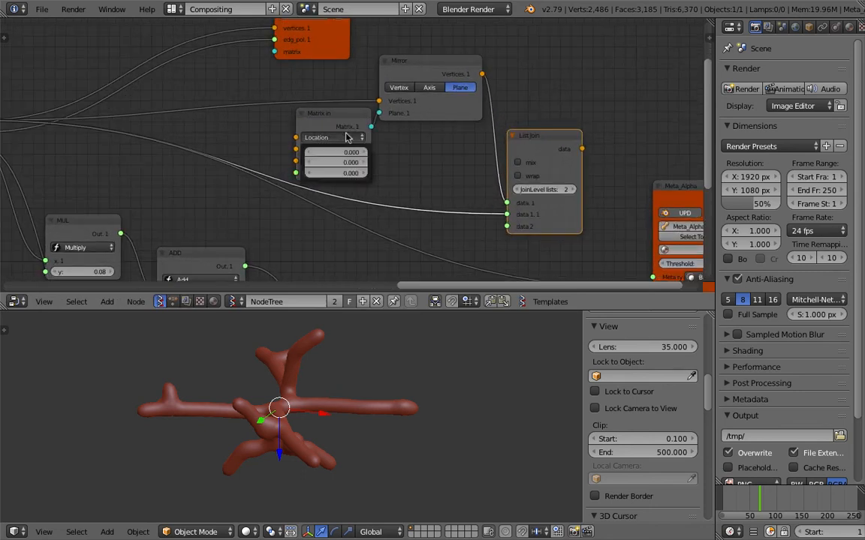
pyautogui.click(347, 149)
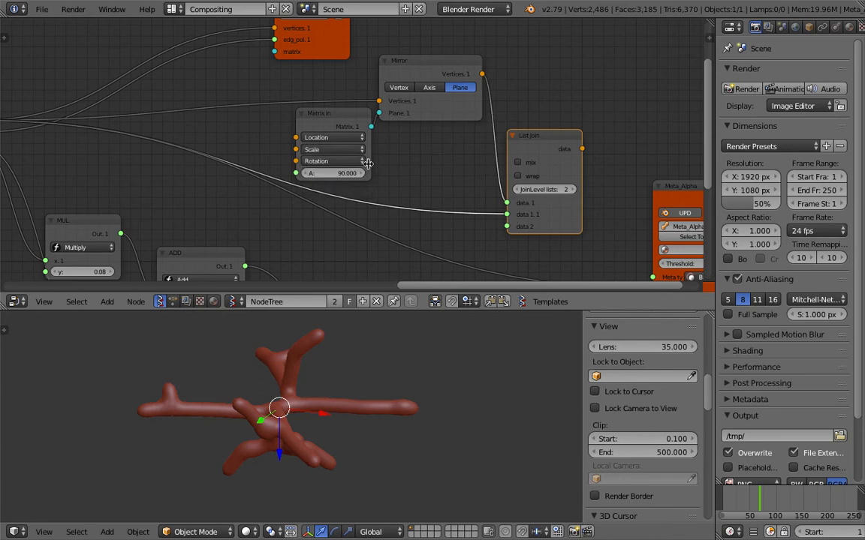
pyautogui.click(352, 162)
pyautogui.moveTo(413, 159); pyautogui.dragTo(383, 160, button='middle')
pyautogui.moveTo(353, 73); pyautogui.dragTo(279, 71, button='middle')
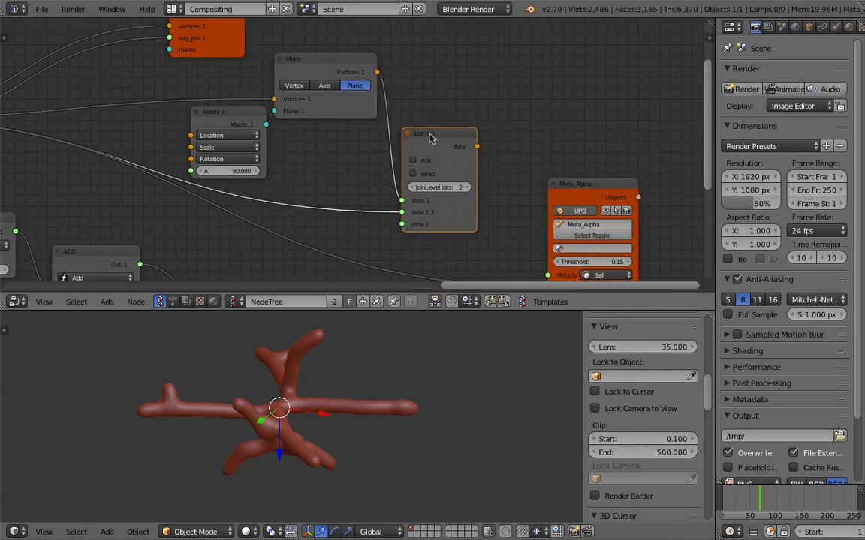
# Reposition the List Join node slightly and link its data output to Meta_Alpha's Origins.
pyautogui.moveTo(439, 132); pyautogui.dragTo(425, 130)
pyautogui.scroll(-1, 401, 158)
pyautogui.moveTo(375, 177); pyautogui.dragTo(458, 177, button='middle')
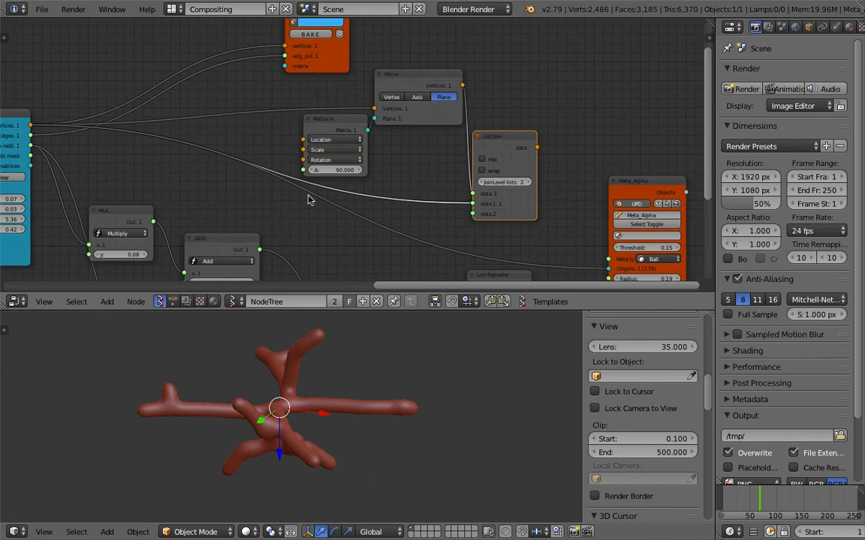
pyautogui.moveTo(488, 134); pyautogui.dragTo(497, 134)
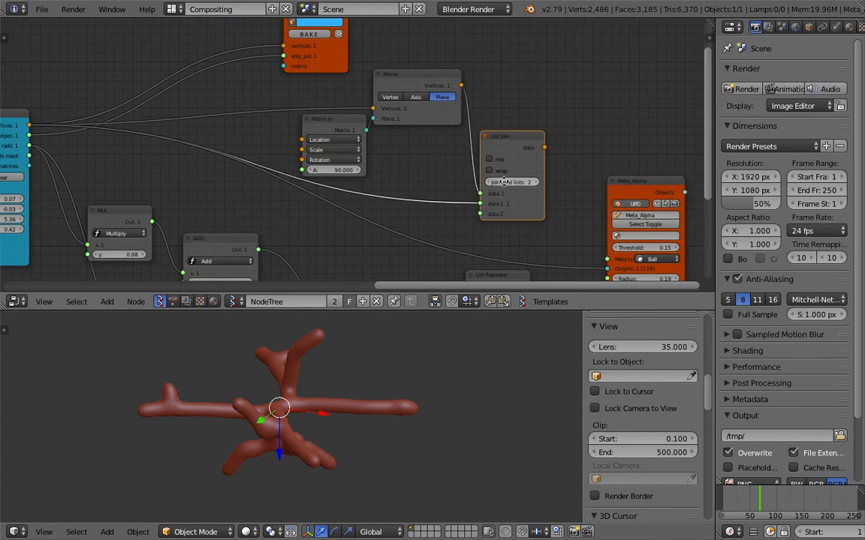
pyautogui.moveTo(543, 167); pyautogui.dragTo(502, 148, button='middle')
pyautogui.moveTo(504, 129); pyautogui.dragTo(528, 182)
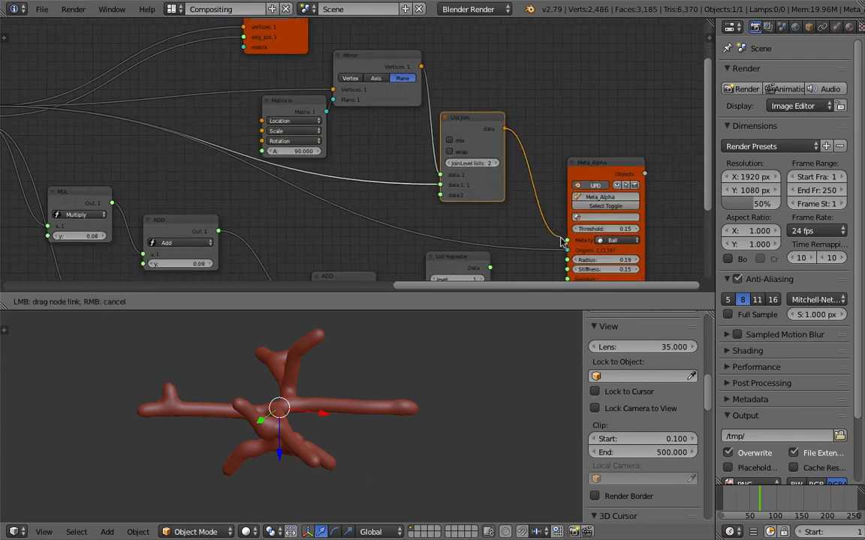
pyautogui.moveTo(318, 411); pyautogui.dragTo(397, 358, button='middle')
pyautogui.moveTo(543, 240); pyautogui.dragTo(539, 177, button='middle')
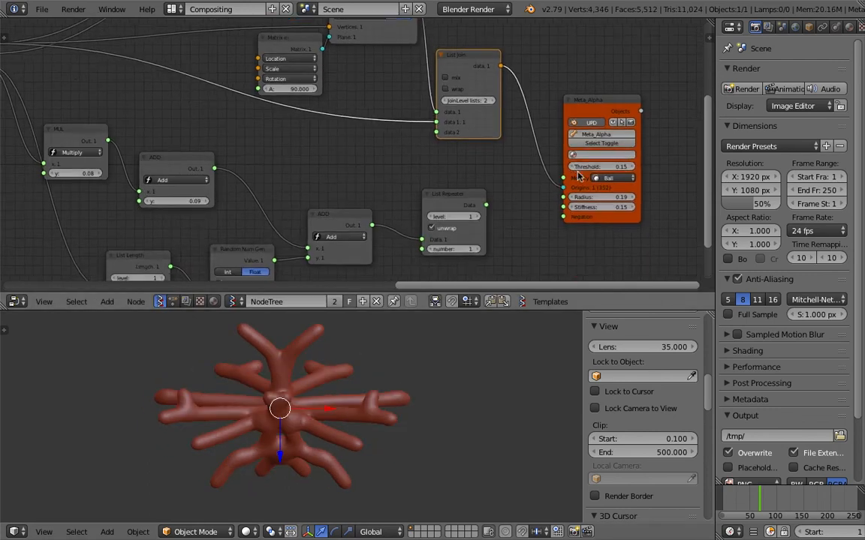
# Try a Meta_Alpha Radius of 0.3 and then 0.2 to compare the branch thickness.
pyautogui.scroll(2, 540, 176)
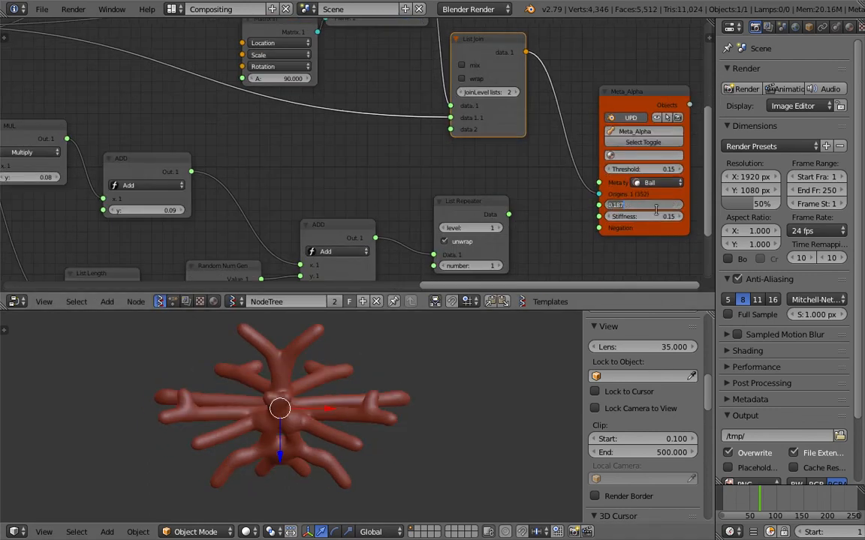
pyautogui.press('Return')
pyautogui.moveTo(477, 395); pyautogui.dragTo(454, 446, button='middle')
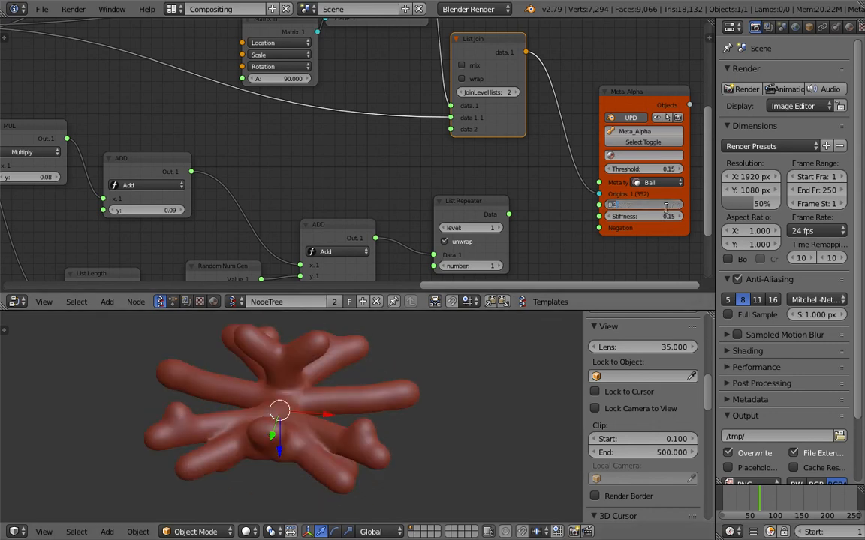
pyautogui.press('Return')
pyautogui.moveTo(517, 313); pyautogui.dragTo(538, 292, button='middle')
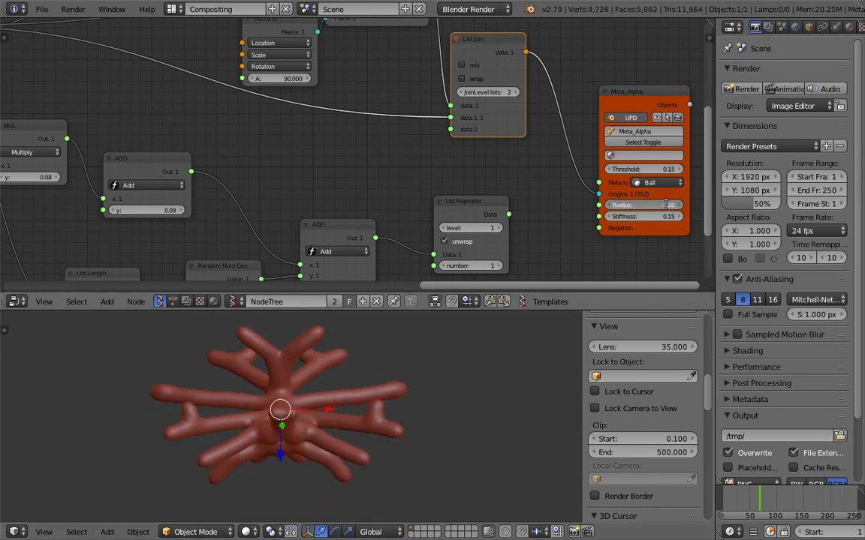
pyautogui.press('Return')
pyautogui.moveTo(449, 354); pyautogui.dragTo(226, 398, button='middle')
# Vary a random input value feeding the tree generator to produce a different branching structure.
pyautogui.press('Home')
pyautogui.moveTo(94, 119); pyautogui.dragTo(324, 173, button='middle')
pyautogui.scroll(2, 329, 173)
pyautogui.moveTo(367, 196); pyautogui.dragTo(290, 168, button='middle')
pyautogui.moveTo(118, 112); pyautogui.dragTo(308, 170, button='middle')
pyautogui.moveTo(345, 151); pyautogui.dragTo(451, 151)
pyautogui.moveTo(443, 427); pyautogui.dragTo(346, 415, button='middle')
# Shift the Multiply node slightly and move the Random Num Gen node upward in the branch radii chain.
pyautogui.moveTo(429, 194)
pyautogui.mouseDown(button='middle')
pyautogui.moveTo(250, 177)
pyautogui.moveTo(38, 130)
pyautogui.mouseUp(button='middle')
pyautogui.moveTo(457, 150)
pyautogui.mouseDown(button='middle')
pyautogui.moveTo(374, 156)
pyautogui.moveTo(315, 111)
pyautogui.mouseUp(button='middle')
pyautogui.scroll(-1, 374, 156)
pyautogui.scroll(1, 468, 171)
pyautogui.moveTo(468, 171); pyautogui.dragTo(508, 155, button='middle')
pyautogui.moveTo(338, 140); pyautogui.dragTo(396, 134, button='middle')
pyautogui.moveTo(146, 107)
pyautogui.mouseDown()
pyautogui.moveTo(152, 96)
pyautogui.moveTo(153, 112)
pyautogui.mouseUp()
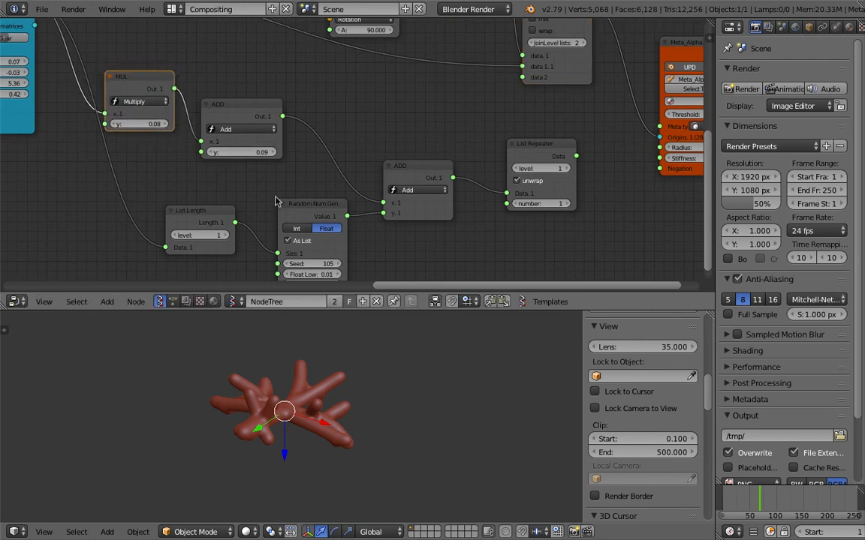
pyautogui.moveTo(276, 197); pyautogui.dragTo(284, 186, button='middle')
pyautogui.moveTo(308, 195); pyautogui.dragTo(300, 174)
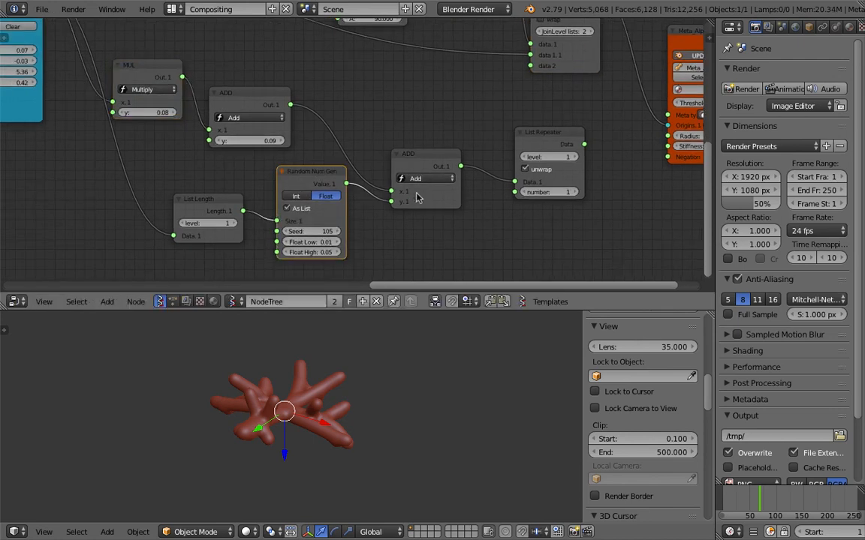
# Link the List Repeater's Data output to Meta_Alpha's Radius and set the Random Num Gen's Seed to 134.
pyautogui.moveTo(590, 175); pyautogui.dragTo(525, 165, button='middle')
pyautogui.moveTo(514, 147); pyautogui.dragTo(595, 127)
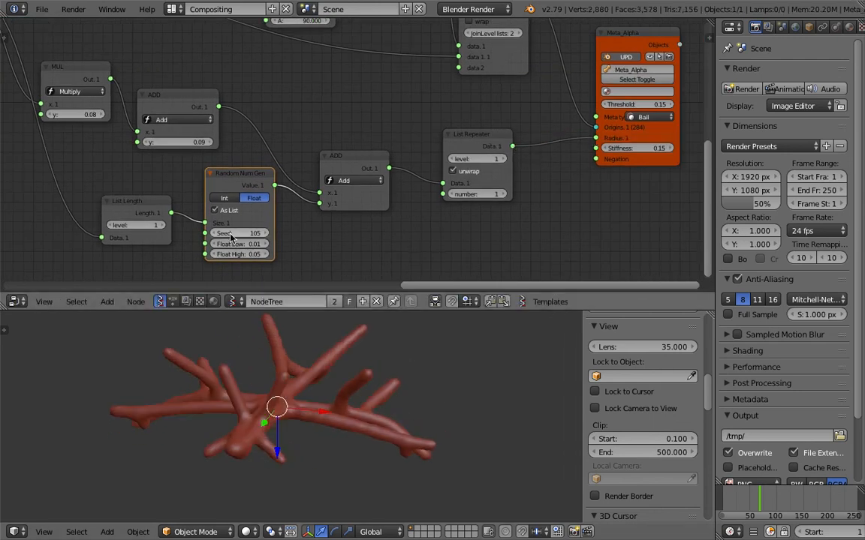
pyautogui.moveTo(240, 234); pyautogui.dragTo(235, 234)
pyautogui.moveTo(299, 386); pyautogui.dragTo(276, 434, button='middle')
pyautogui.moveTo(288, 263); pyautogui.dragTo(285, 253, button='middle')
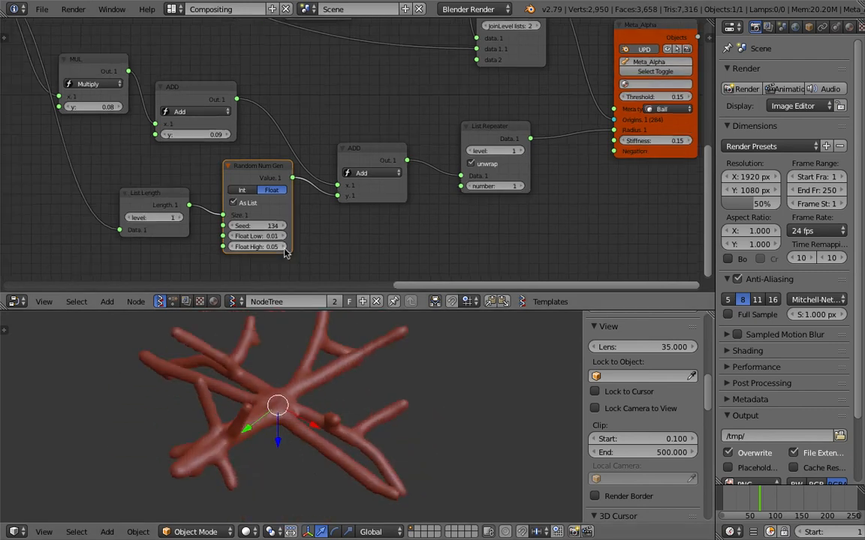
# Raise the Random Num Gen's Float High value and inspect the branch thickness.
pyautogui.click(282, 247)
pyautogui.click(281, 247)
pyautogui.moveTo(328, 372); pyautogui.dragTo(473, 350, button='middle')
pyautogui.scroll(-4, 180, 132)
# Review the random vector, Map Range and start vector nodes feeding the tree generator alongside the resulting branches.
pyautogui.moveTo(171, 132); pyautogui.dragTo(413, 153, button='middle')
pyautogui.moveTo(440, 280); pyautogui.dragTo(426, 356, button='middle')
pyautogui.moveTo(426, 357); pyautogui.dragTo(361, 399, button='middle')
pyautogui.scroll(1, 361, 399)
pyautogui.scroll(-2, 334, 218)
pyautogui.moveTo(332, 215); pyautogui.dragTo(430, 196, button='middle')
pyautogui.moveTo(314, 187); pyautogui.dragTo(432, 191, button='middle')
pyautogui.scroll(2, 362, 180)
pyautogui.scroll(1, 371, 185)
pyautogui.scroll(2, 338, 178)
pyautogui.scroll(-2, 256, 161)
pyautogui.moveTo(220, 173); pyautogui.dragTo(209, 156, button='middle')
pyautogui.moveTo(345, 352); pyautogui.dragTo(412, 302, button='middle')
pyautogui.moveTo(398, 235); pyautogui.dragTo(217, 240, button='middle')
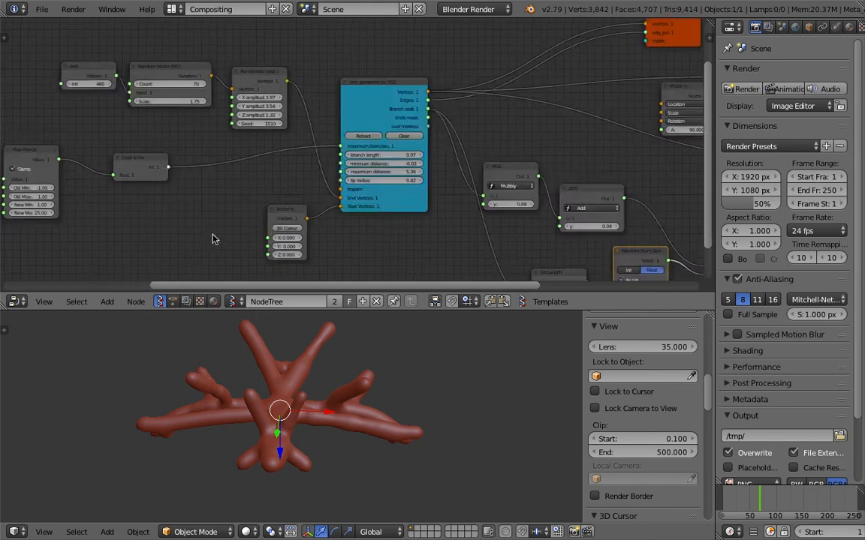
# Review the radii, Mirror and List Join nodes between the tree generator and Meta_Alpha.
pyautogui.moveTo(404, 193); pyautogui.dragTo(291, 226, button='middle')
pyautogui.moveTo(467, 111); pyautogui.dragTo(359, 157, button='middle')
pyautogui.moveTo(515, 156)
pyautogui.mouseDown(button='middle')
pyautogui.moveTo(335, 128)
pyautogui.moveTo(429, 147)
pyautogui.mouseUp(button='middle')
pyautogui.scroll(3, 556, 188)
pyautogui.moveTo(580, 156); pyautogui.dragTo(518, 105, button='middle')
pyautogui.scroll(-2, 420, 139)
pyautogui.moveTo(348, 86); pyautogui.dragTo(400, 74, button='middle')
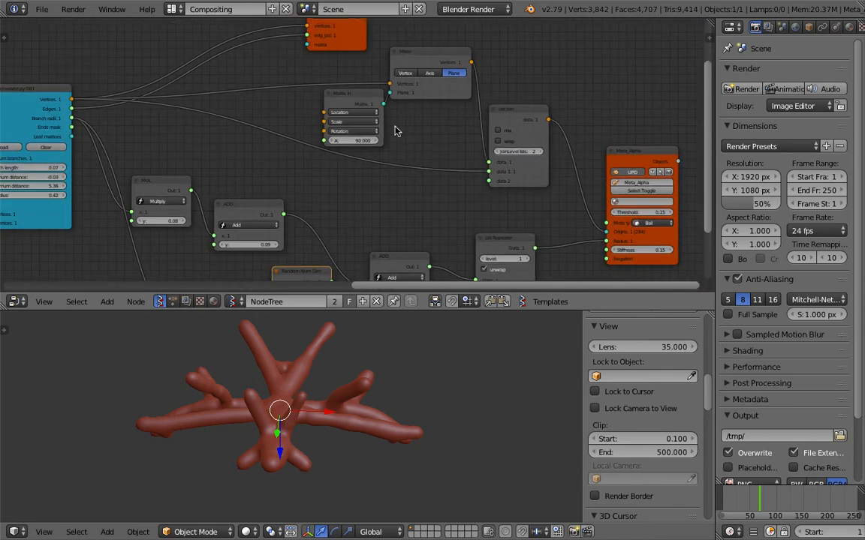
pyautogui.moveTo(395, 132); pyautogui.dragTo(423, 144, button='middle')
# Scrub the animation forward past frame 200 and inspect the mirrored branches from several angles.
pyautogui.moveTo(407, 412); pyautogui.dragTo(398, 383, button='middle')
pyautogui.moveTo(757, 500); pyautogui.dragTo(807, 500)
pyautogui.moveTo(350, 391); pyautogui.dragTo(318, 439, button='middle')
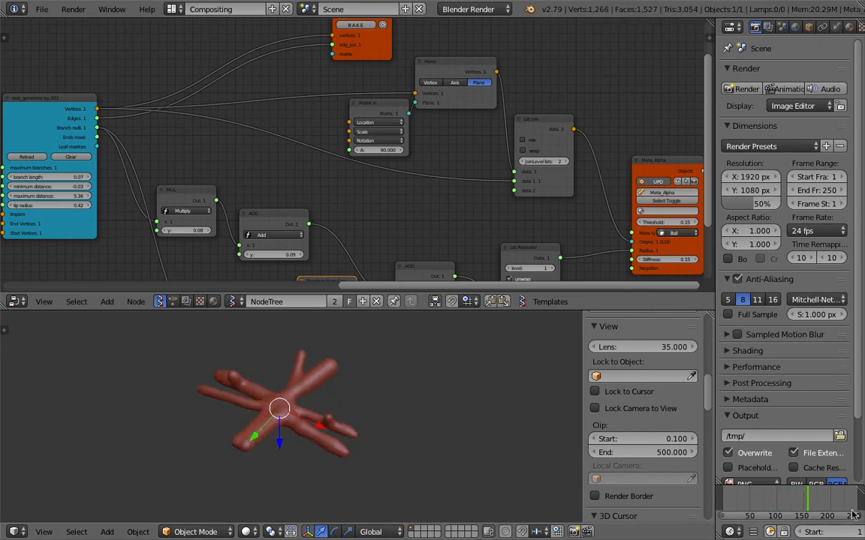
pyautogui.moveTo(820, 511); pyautogui.dragTo(830, 506)
pyautogui.moveTo(353, 391)
pyautogui.mouseDown(button='middle')
pyautogui.moveTo(372, 417)
pyautogui.moveTo(321, 385)
pyautogui.moveTo(263, 375)
pyautogui.moveTo(345, 349)
pyautogui.moveTo(342, 384)
pyautogui.mouseUp(button='middle')
# Adjust a value in the random input nodes again to reshape the mirrored branching structure.
pyautogui.scroll(-5, 180, 141)
pyautogui.moveTo(89, 133); pyautogui.dragTo(296, 161, button='middle')
pyautogui.scroll(6, 301, 164)
pyautogui.moveTo(214, 186); pyautogui.dragTo(241, 186)
pyautogui.moveTo(274, 414); pyautogui.dragTo(198, 409, button='middle')
pyautogui.moveTo(218, 185); pyautogui.dragTo(237, 185)
# Maximize the 3D view and orbit to a front view of the mirrored metaball structure.
pyautogui.moveTo(376, 412); pyautogui.dragTo(302, 261, button='middle')
pyautogui.hotkey('ctrl', 'space')
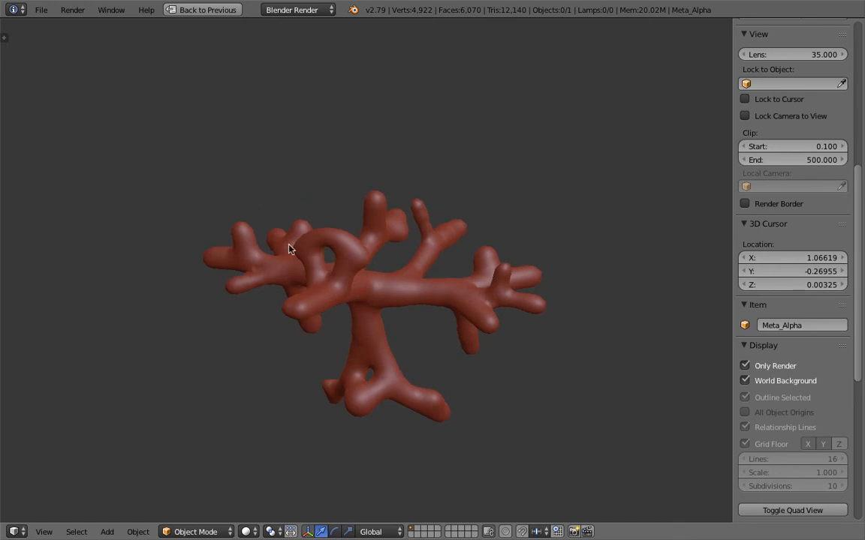
pyautogui.moveTo(110, 133); pyautogui.dragTo(636, 471)
pyautogui.moveTo(530, 410); pyautogui.dragTo(490, 384, button='middle')
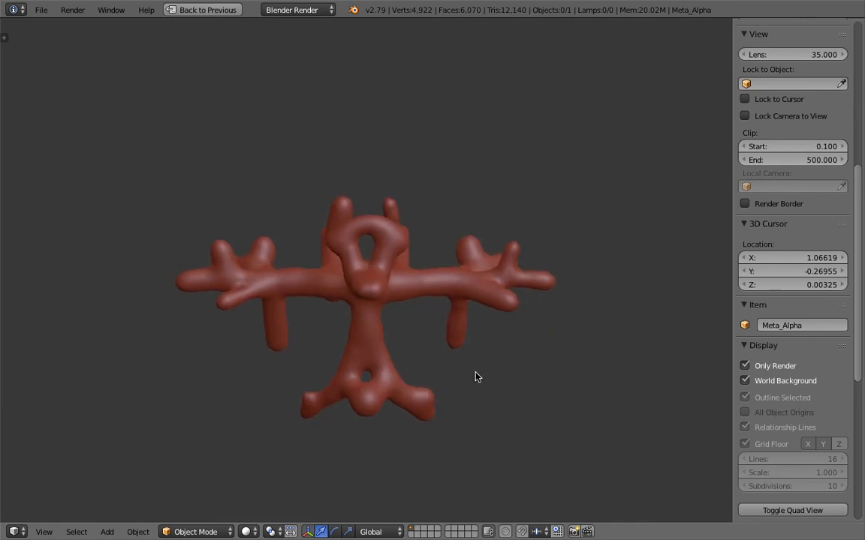
# Save the file over elfnor_tree_mirror_001.blend.
pyautogui.moveTo(99, 132); pyautogui.dragTo(614, 476)
pyautogui.hotkey('ctrl', 's')
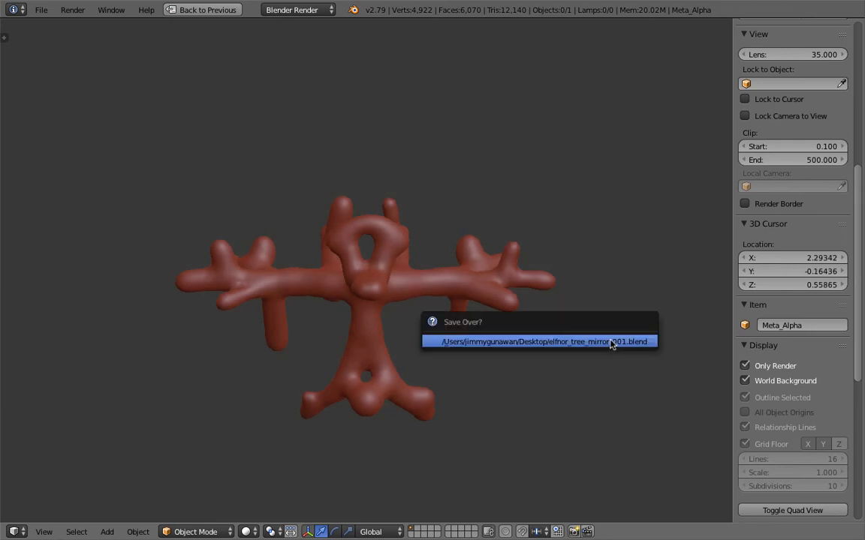